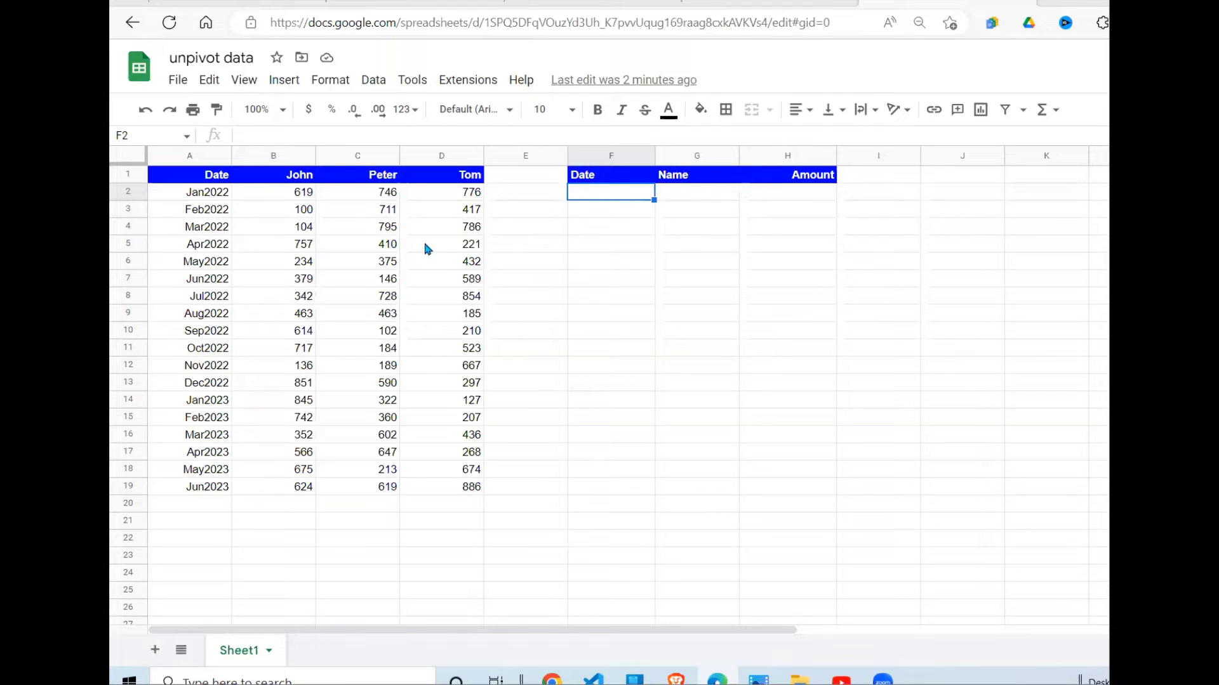
# Highlight the source table A1:D19 and the empty output area F1:H19.
pyautogui.moveTo(216, 182); pyautogui.dragTo(442, 493)
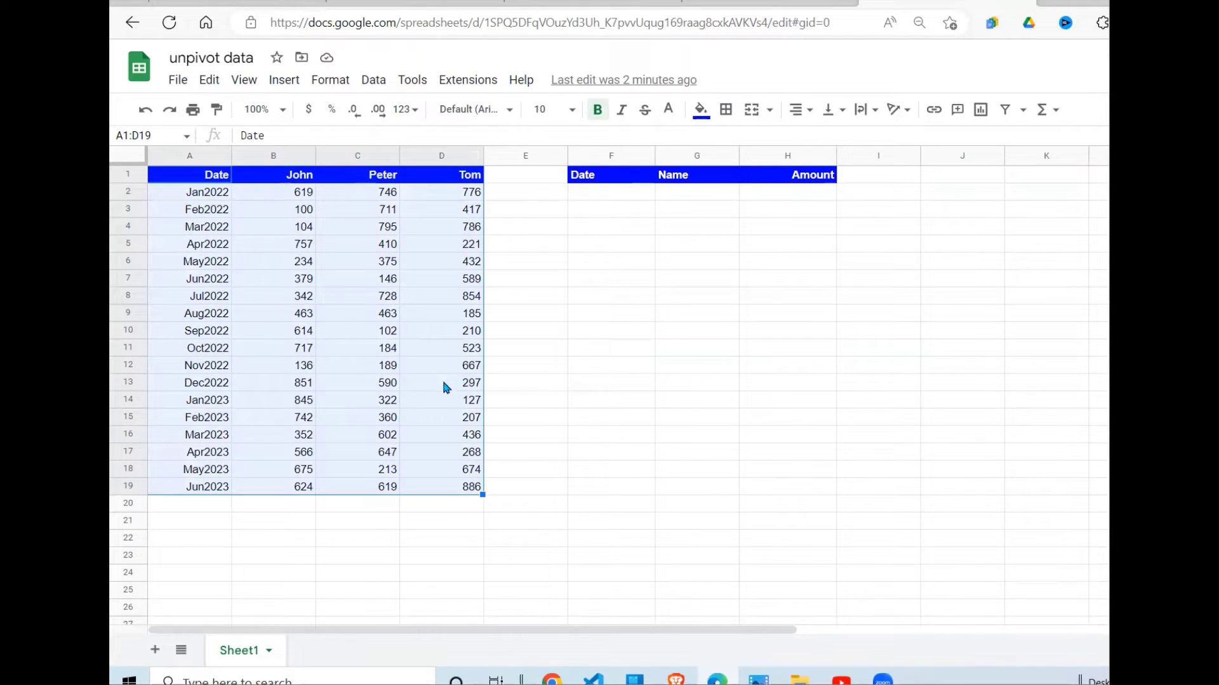
pyautogui.click(587, 279)
pyautogui.click(591, 208)
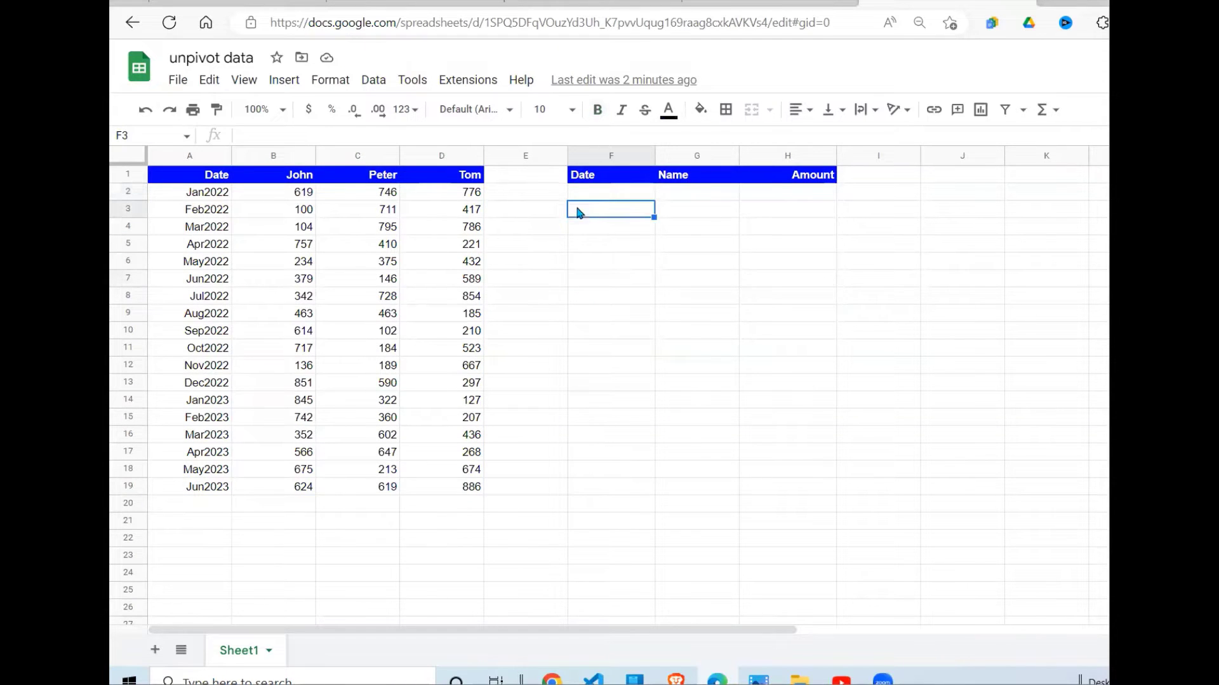
pyautogui.moveTo(191, 175); pyautogui.dragTo(457, 487)
pyautogui.moveTo(585, 174); pyautogui.dragTo(825, 489)
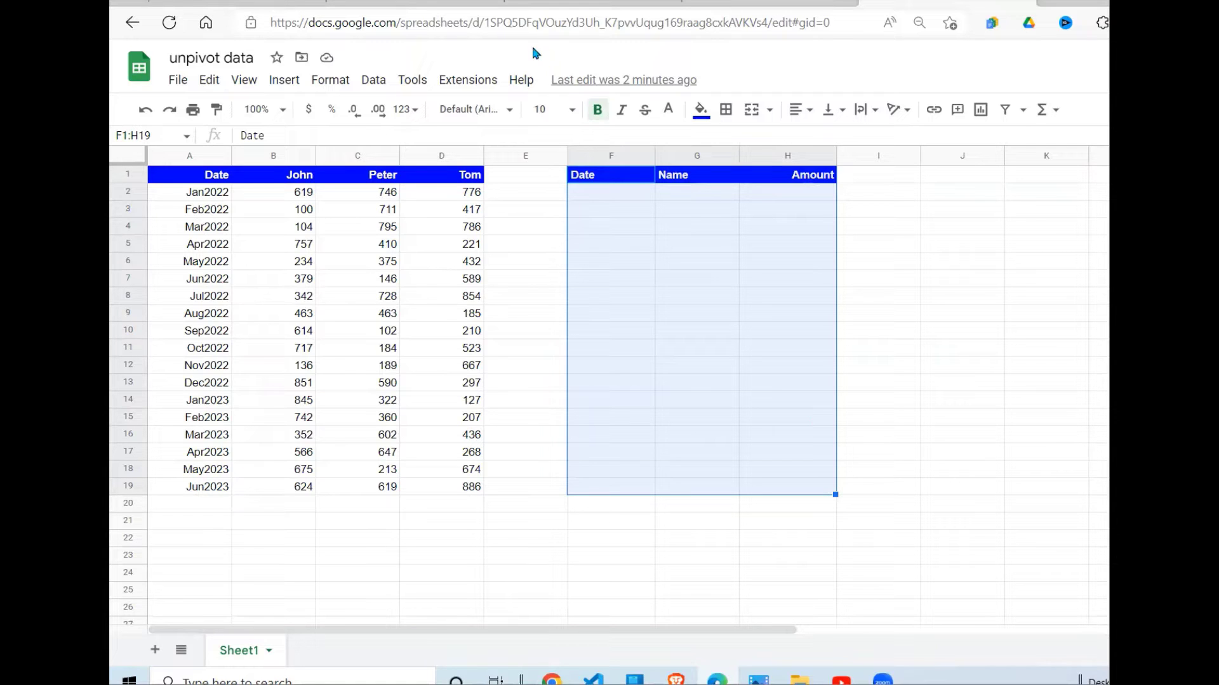
# Enter =flatten(A2:A19&","&B1:D1&","&B2:D19) in F2.
pyautogui.click(636, 197)
pyautogui.write('=')
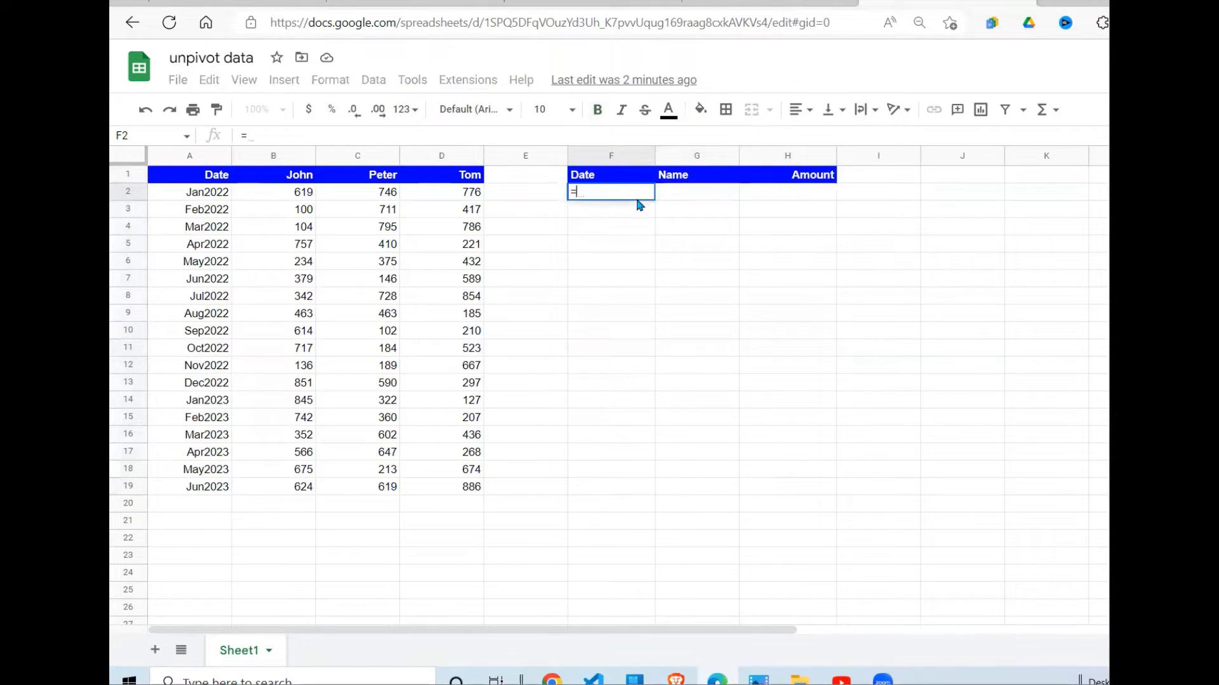
pyautogui.write('flatte')
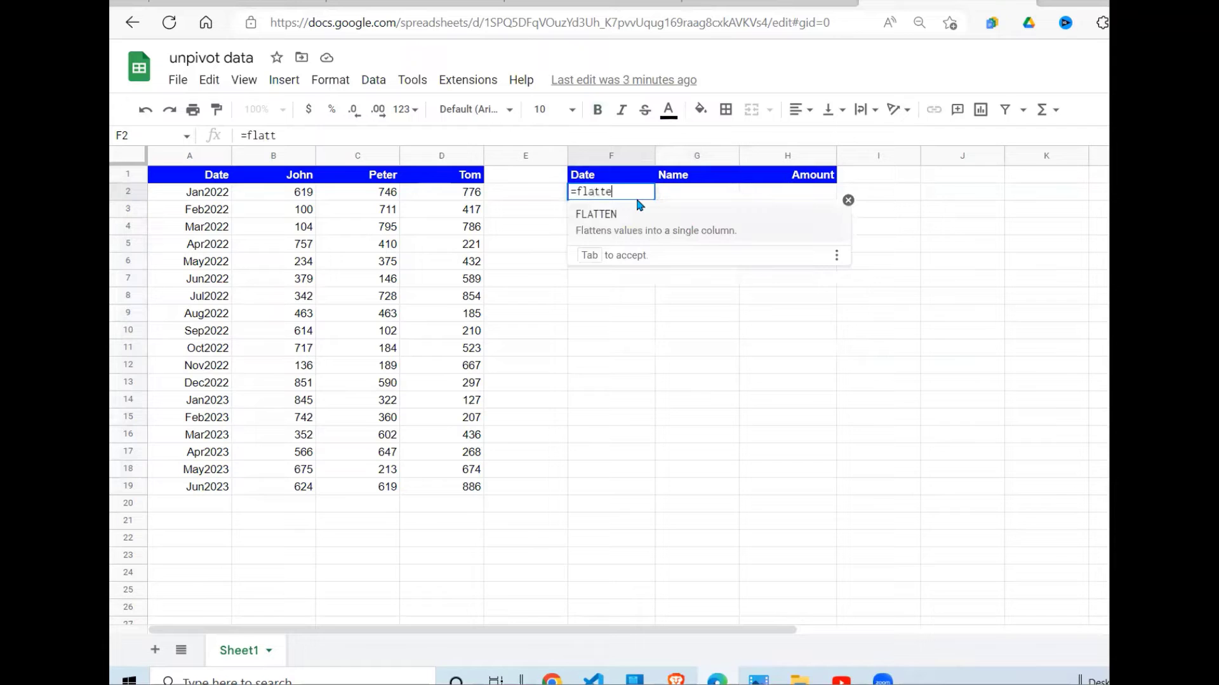
pyautogui.write('n(')
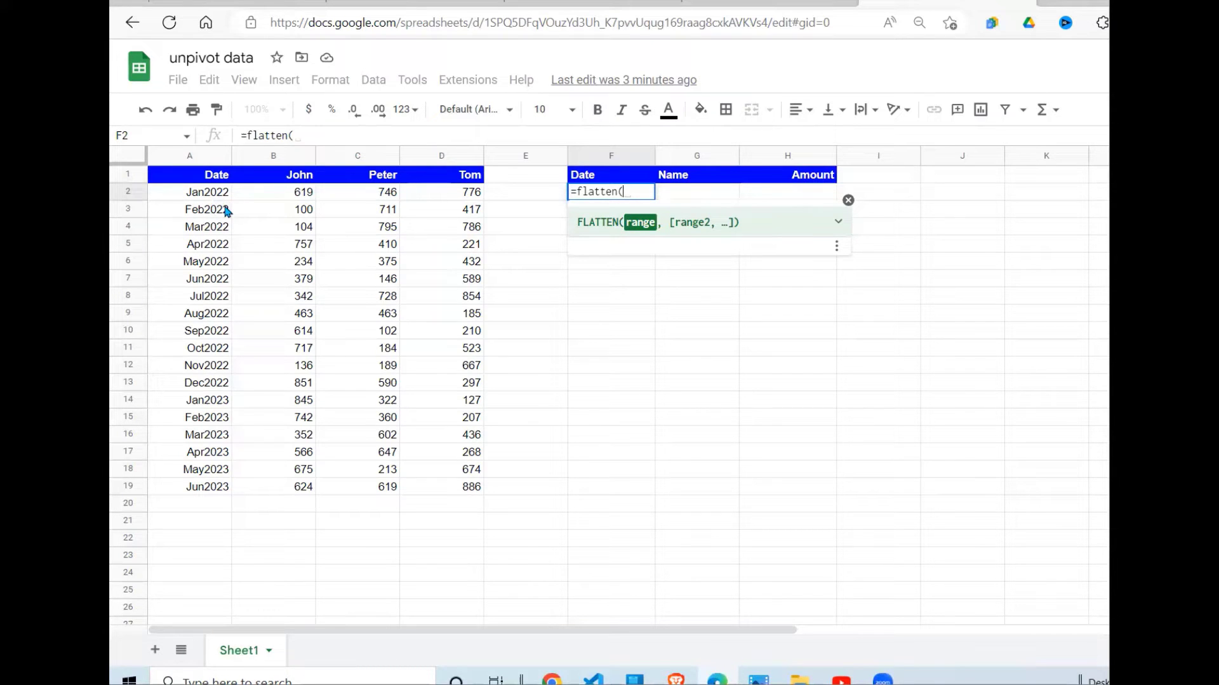
pyautogui.moveTo(217, 196); pyautogui.dragTo(200, 492)
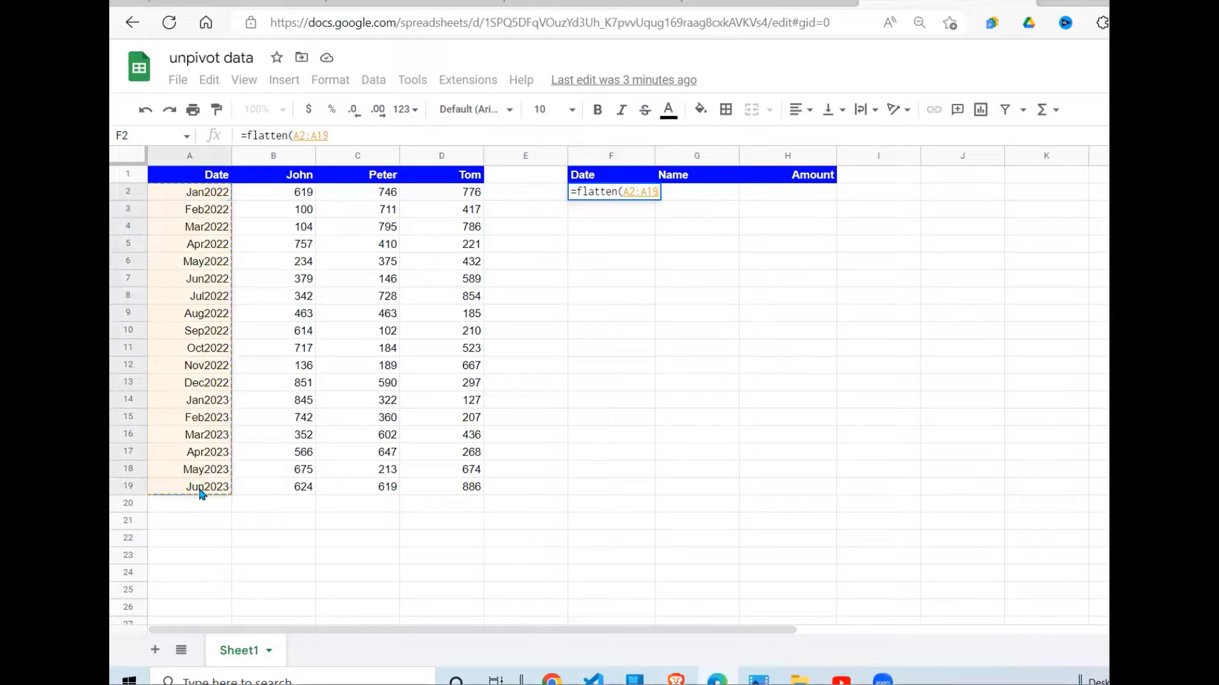
pyautogui.write('&')
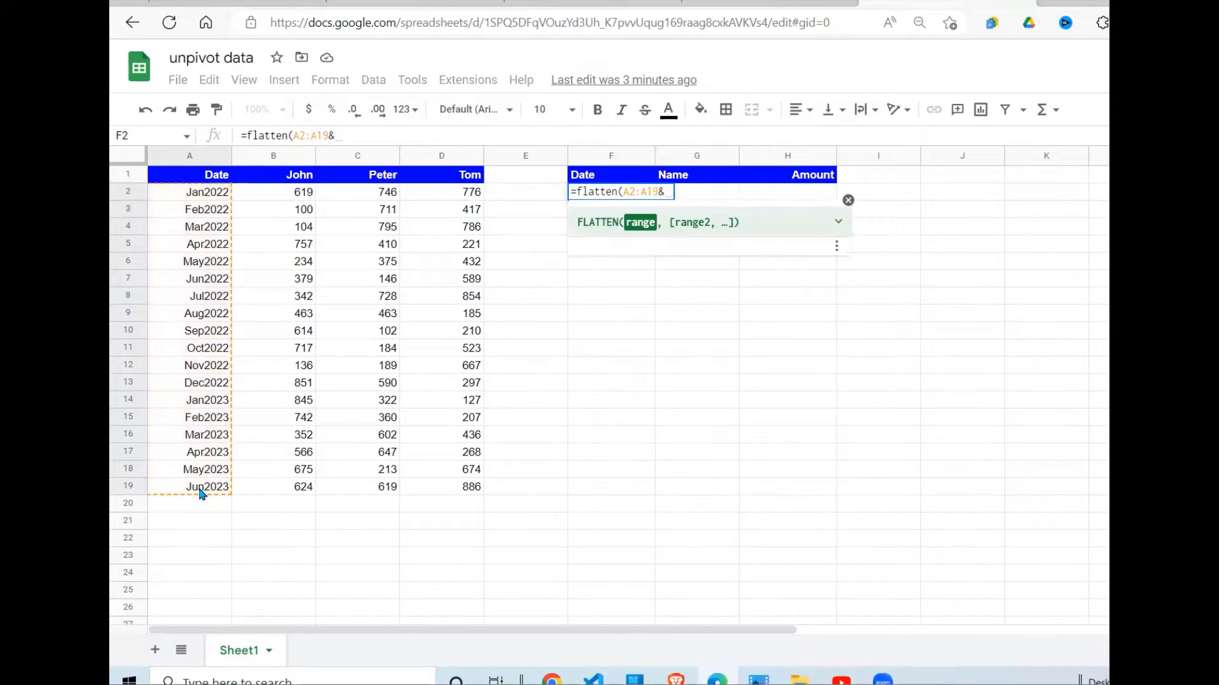
pyautogui.write('"')
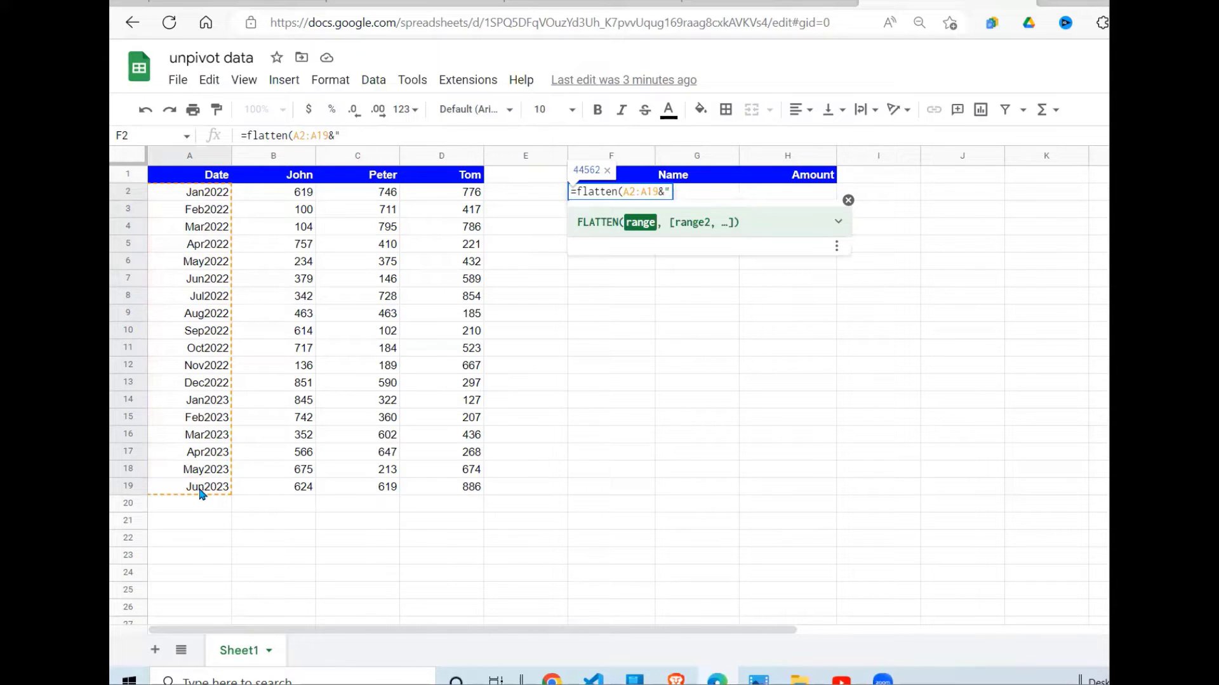
pyautogui.write(',"&')
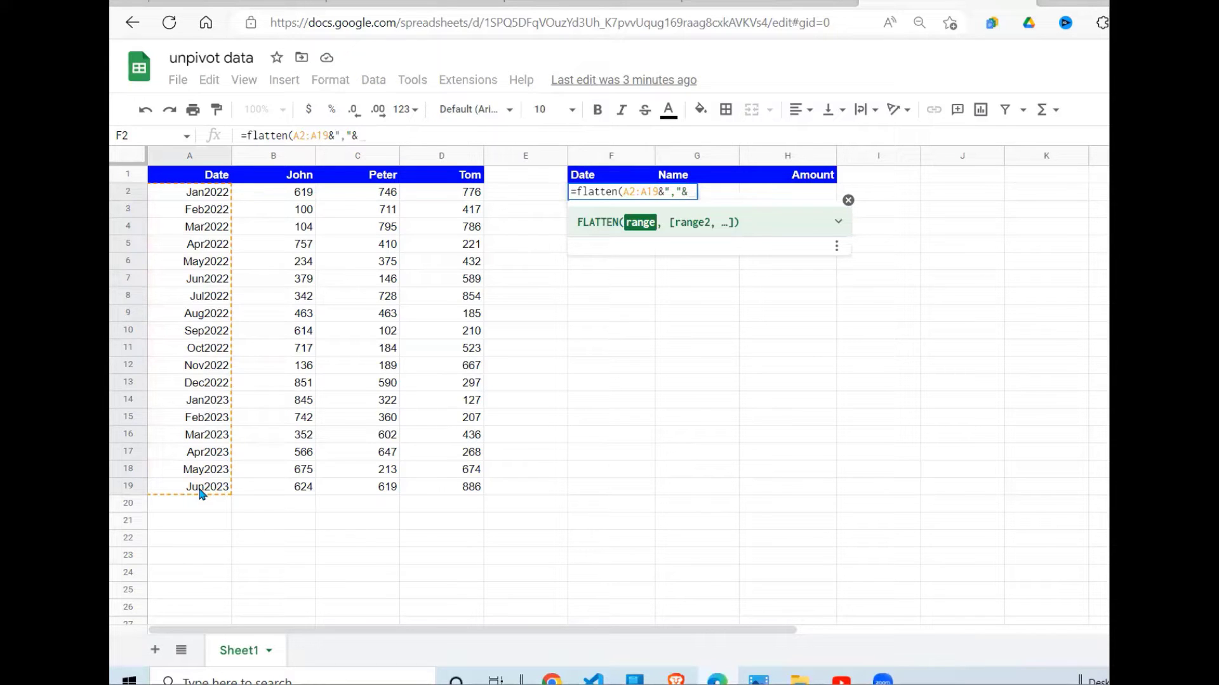
pyautogui.click(260, 180)
pyautogui.moveTo(260, 180); pyautogui.dragTo(469, 184)
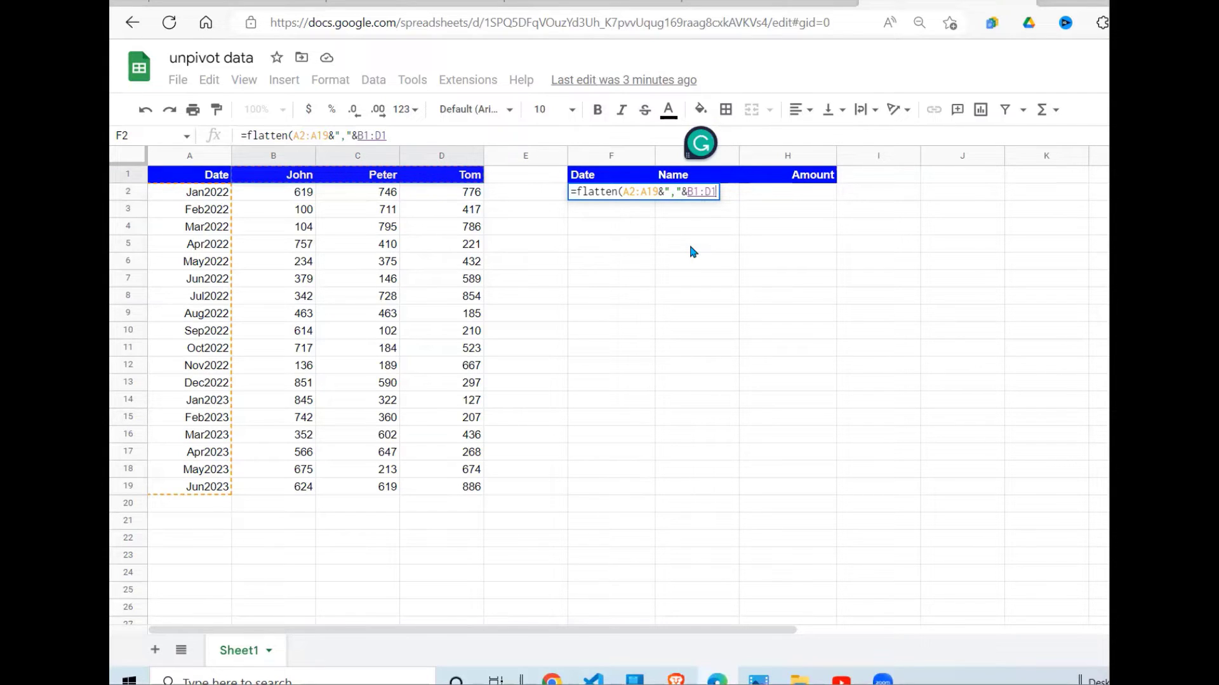
pyautogui.write('&')
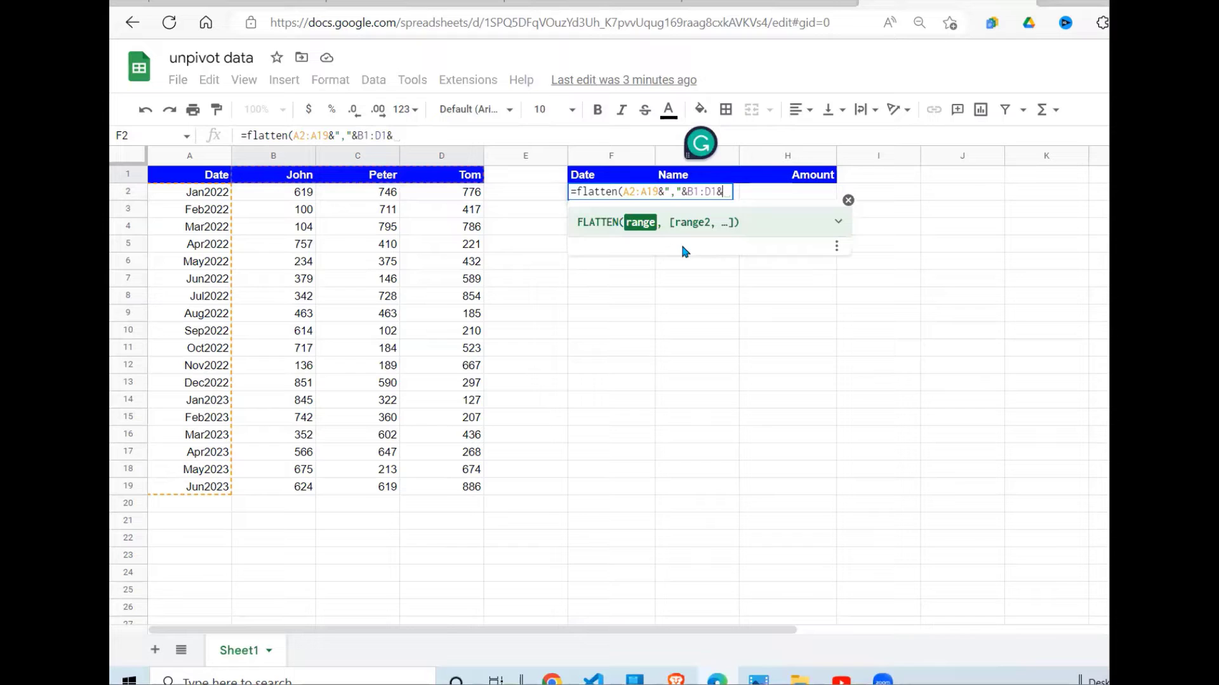
pyautogui.write('"')
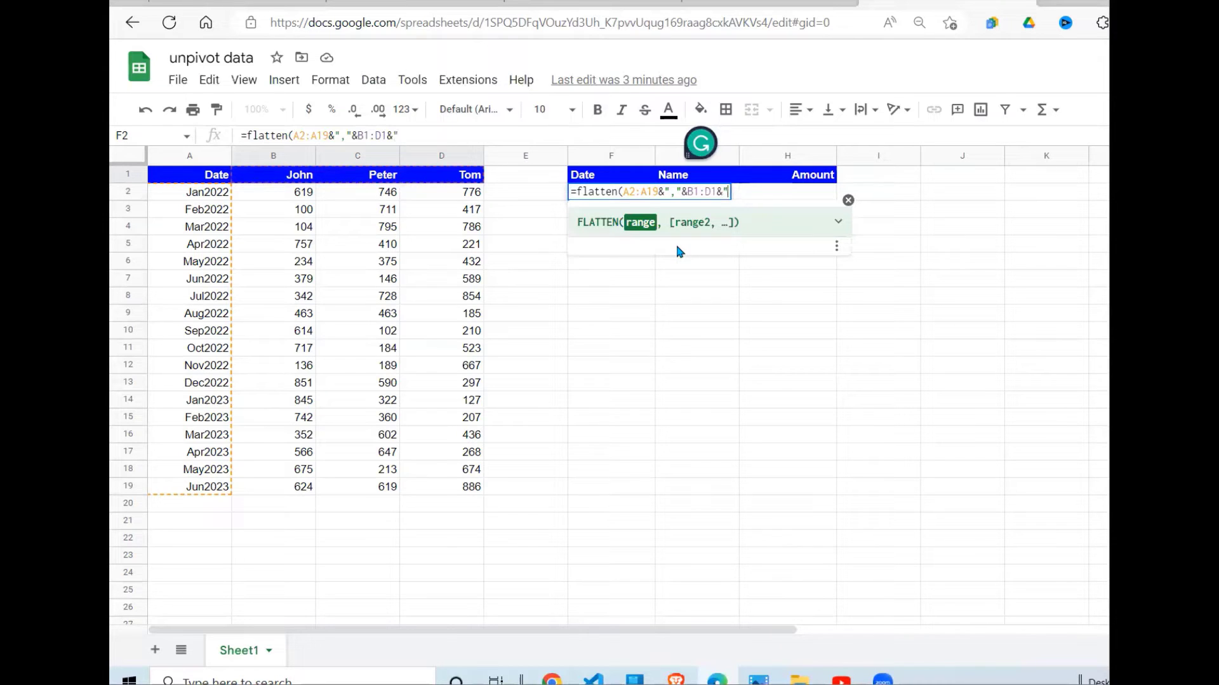
pyautogui.write(',"&')
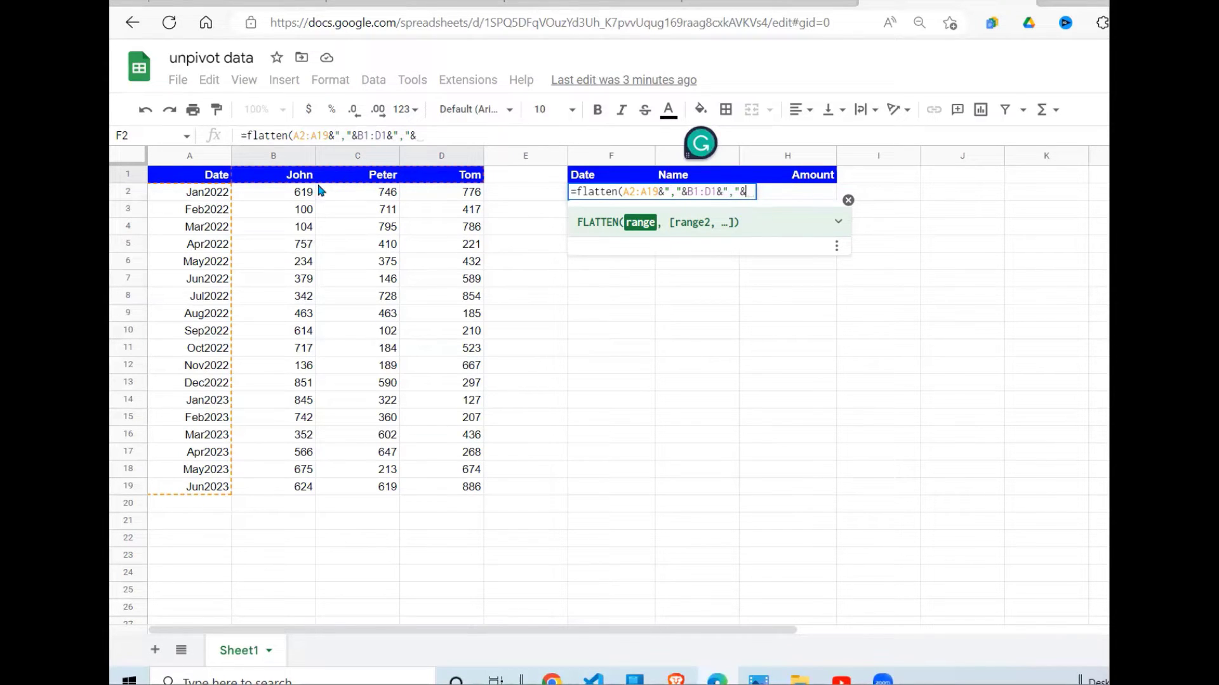
pyautogui.moveTo(302, 196); pyautogui.dragTo(448, 490)
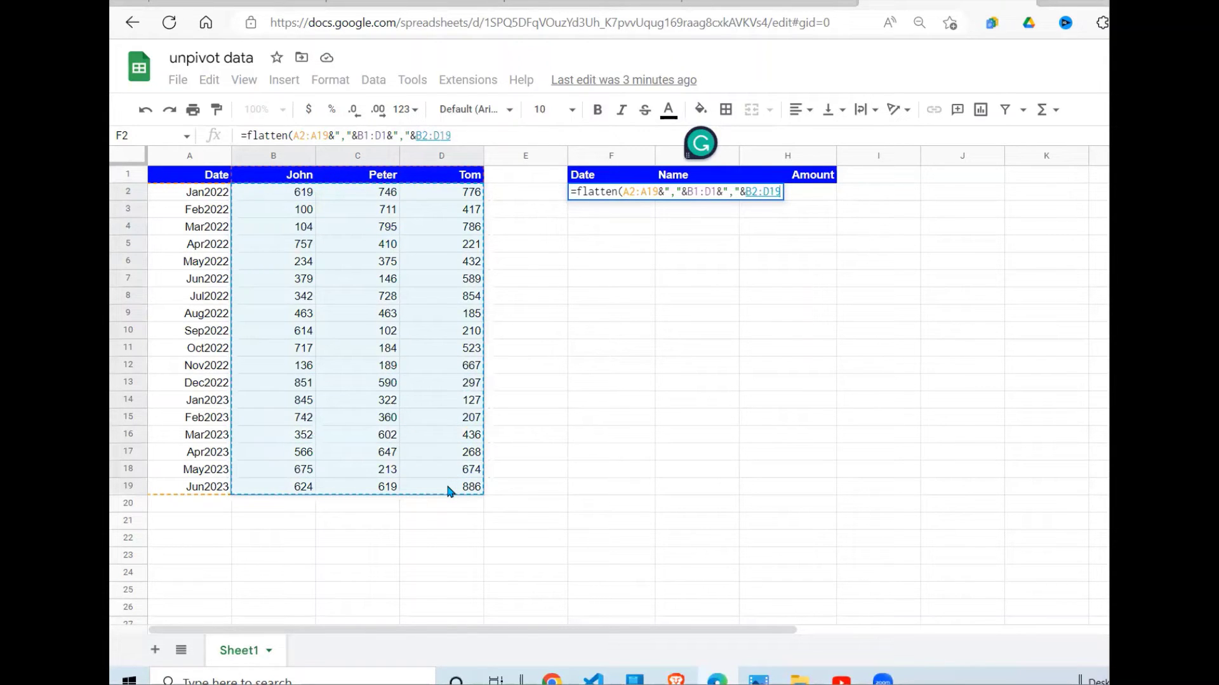
pyautogui.write(')')
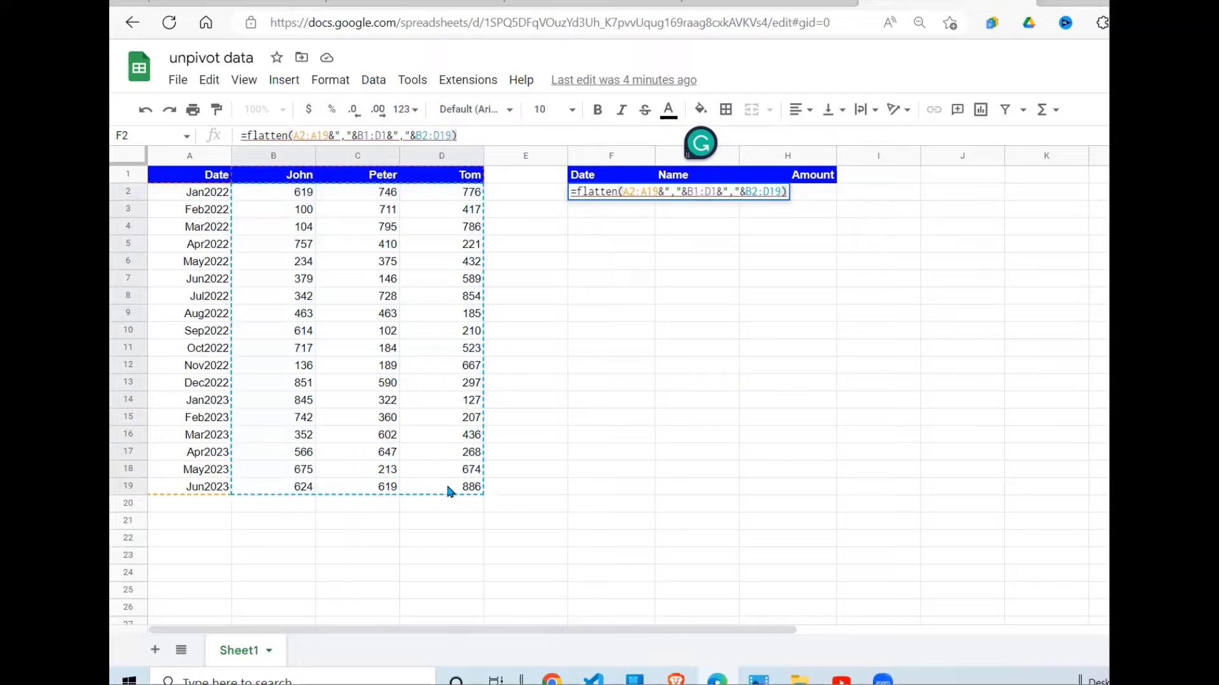
pyautogui.press('Return')
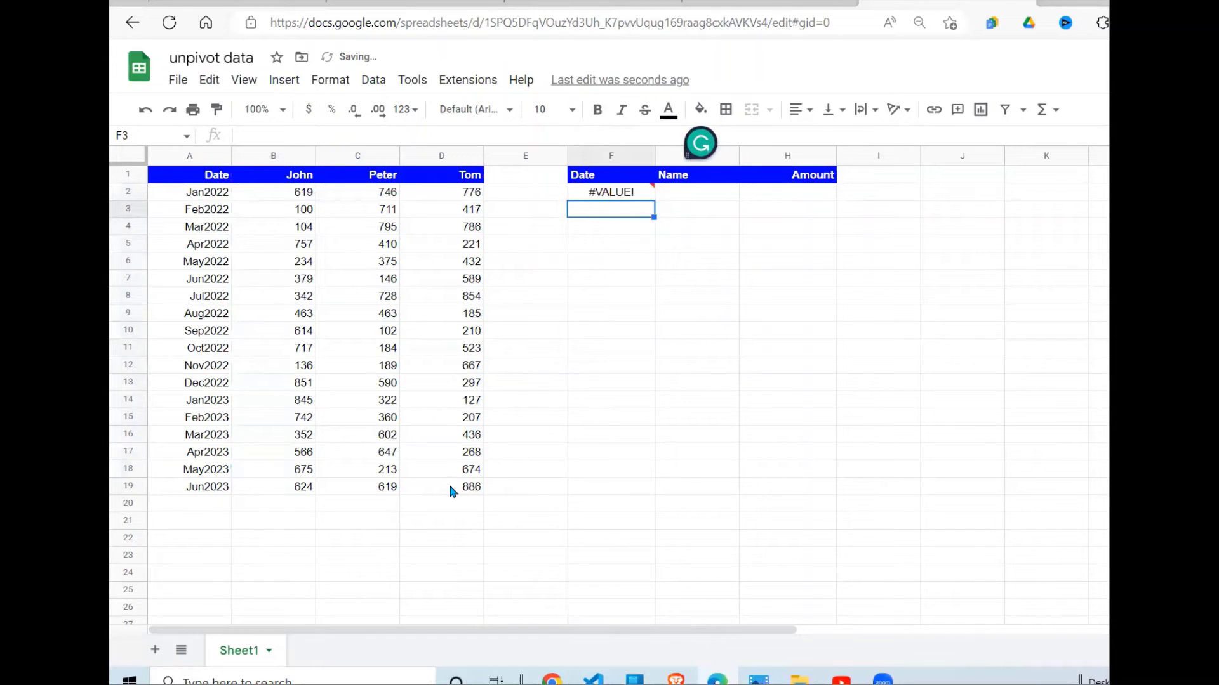
# Wrap the F2 flatten formula in ArrayFormula so it spills instead of returning #VALUE!
pyautogui.press('Up')
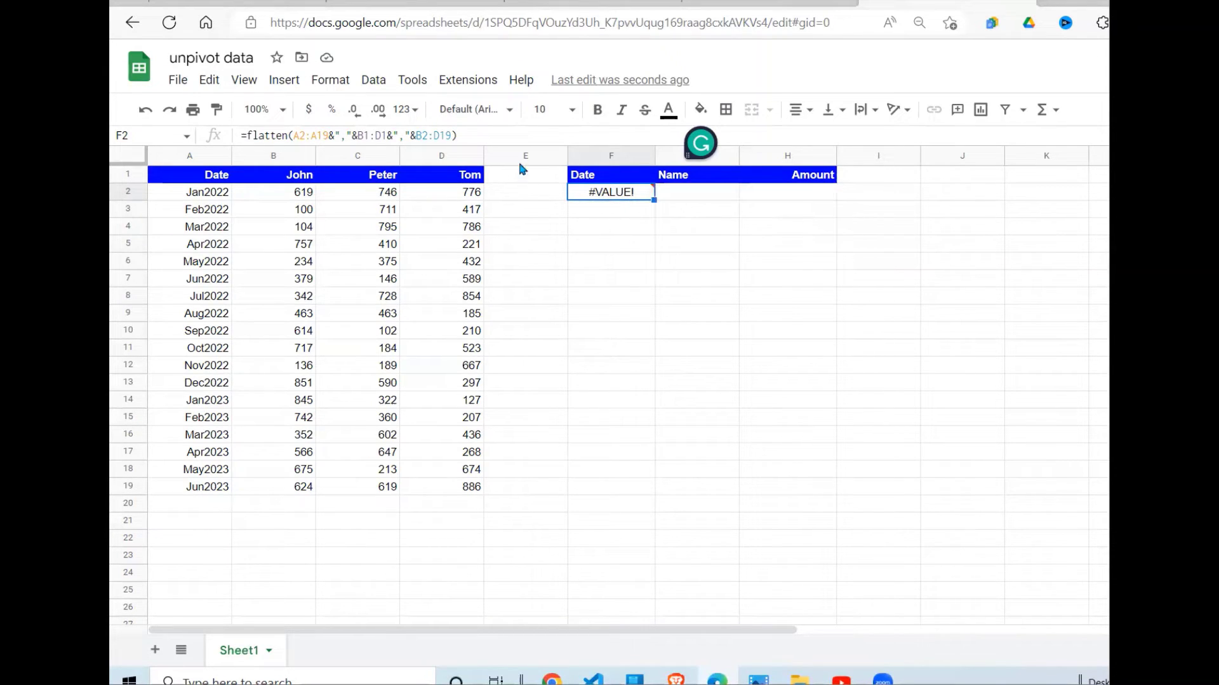
pyautogui.moveTo(459, 135); pyautogui.dragTo(247, 138)
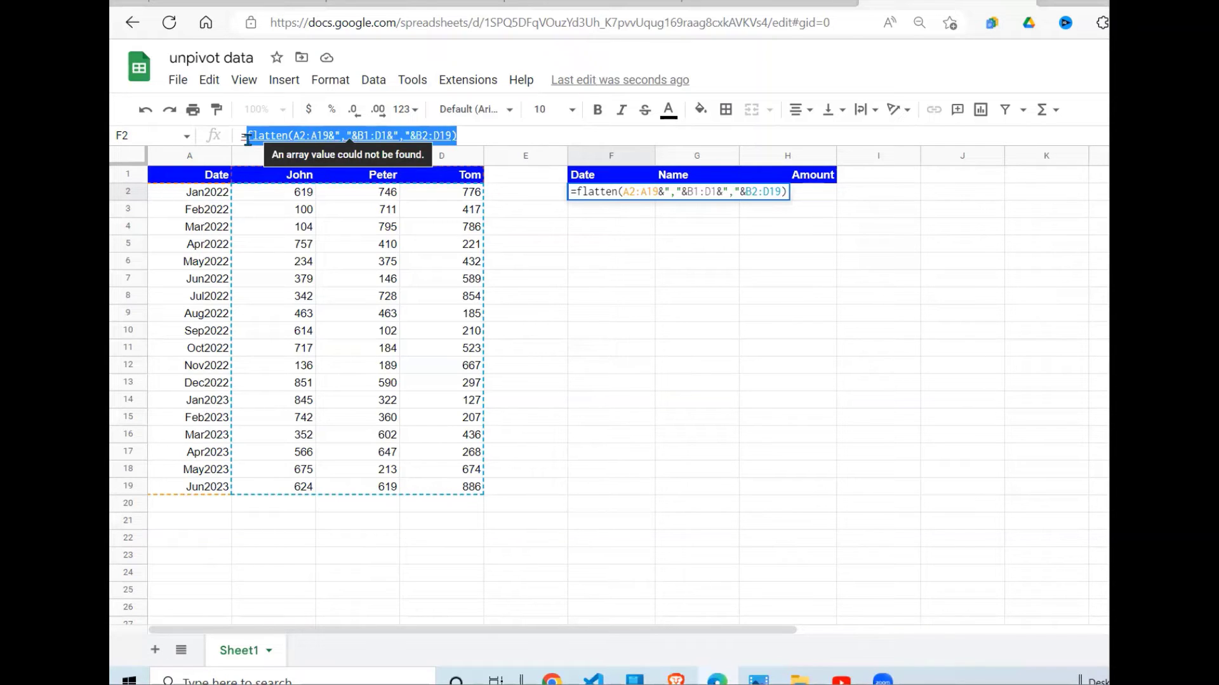
pyautogui.hotkey('ctrl', 'shift', 'Return')
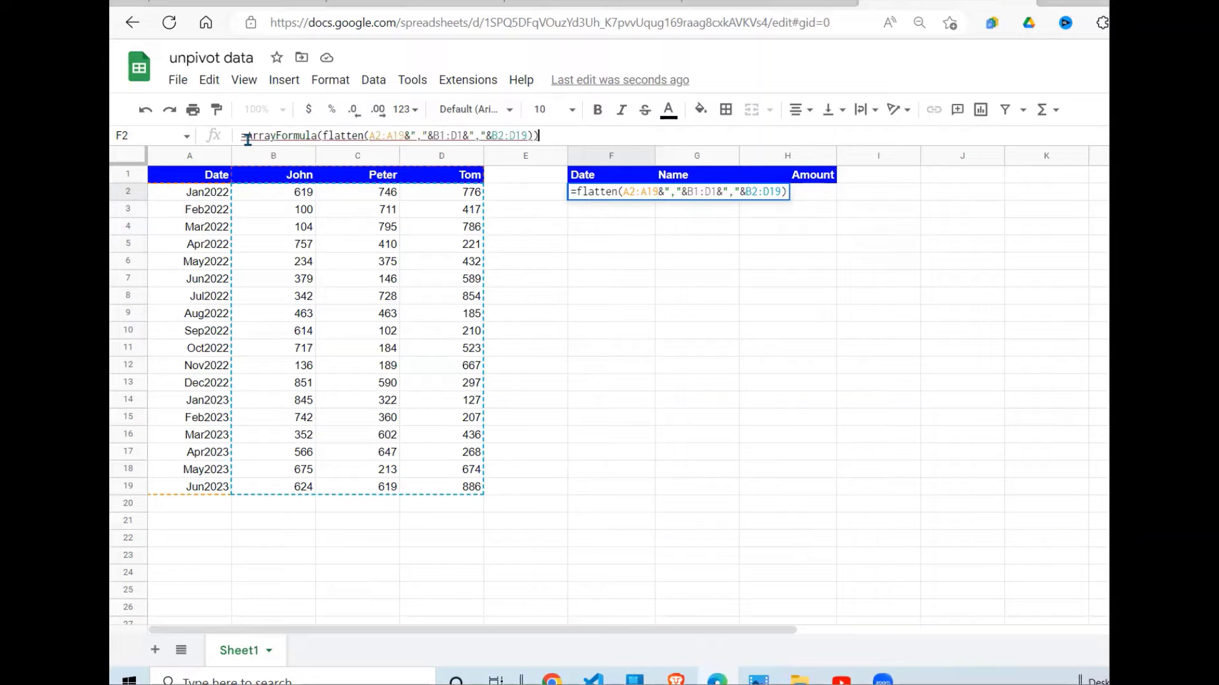
pyautogui.press('Return')
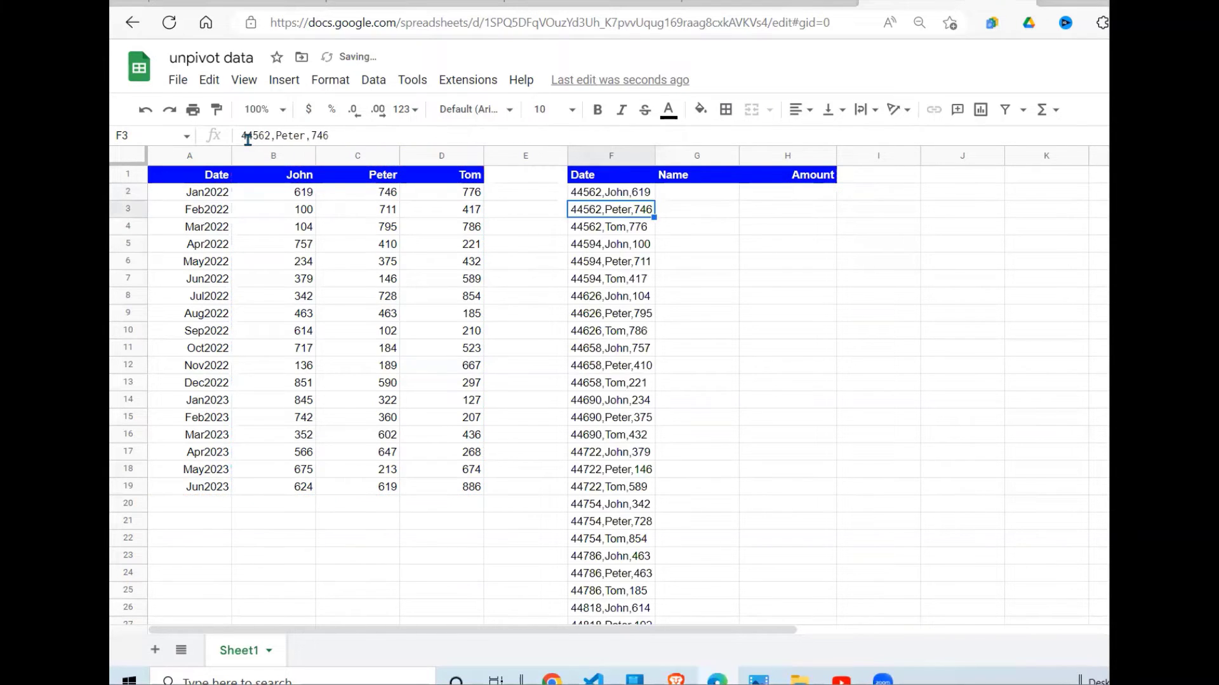
# Widen column F to fit entries like 44562,John,619 and select the spilled results.
pyautogui.click(632, 335)
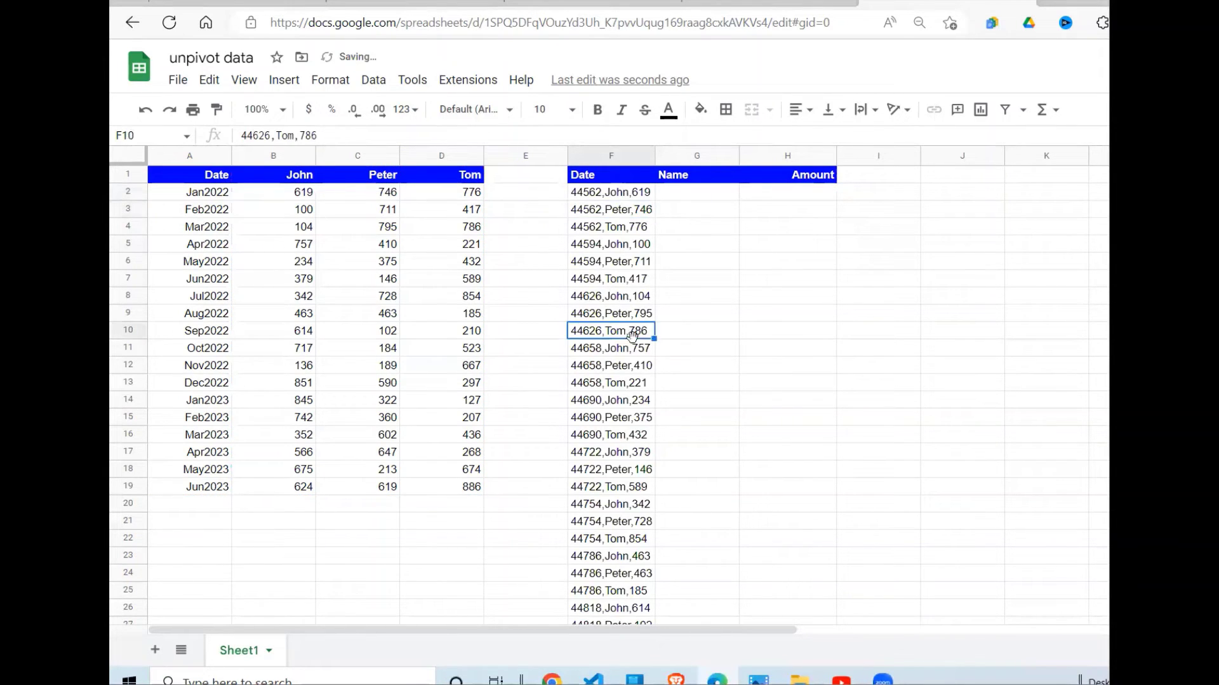
pyautogui.click(626, 234)
pyautogui.click(622, 197)
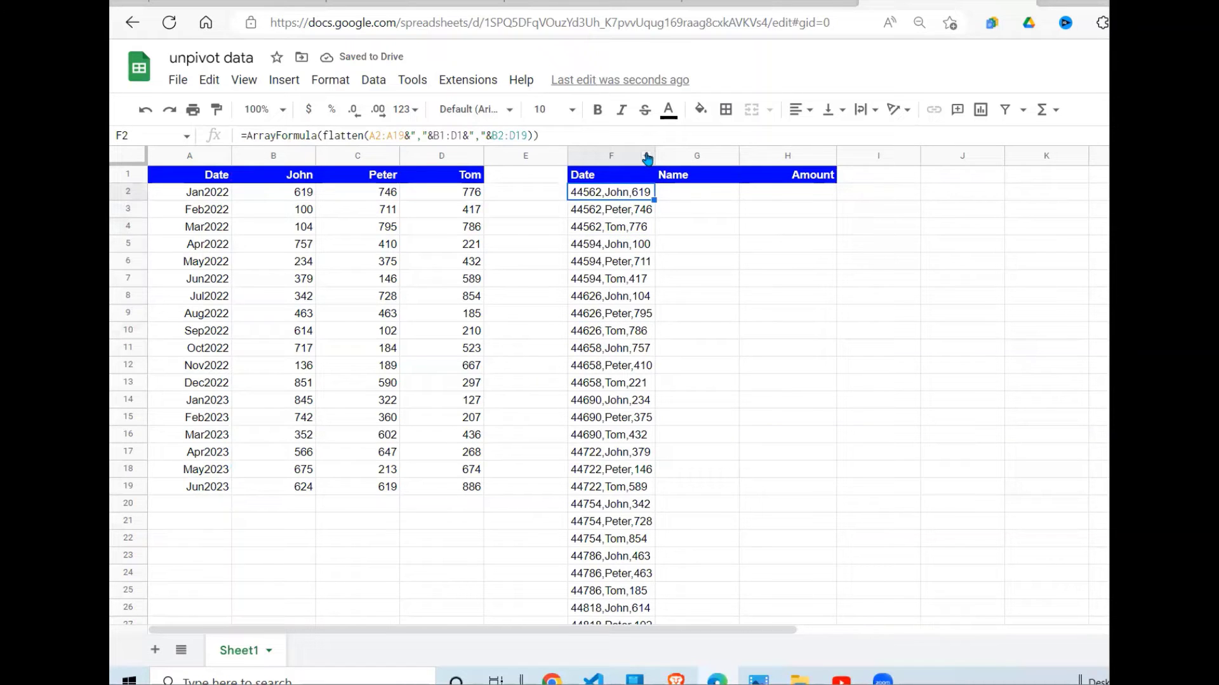
pyautogui.moveTo(654, 152); pyautogui.dragTo(686, 152)
pyautogui.click(647, 389)
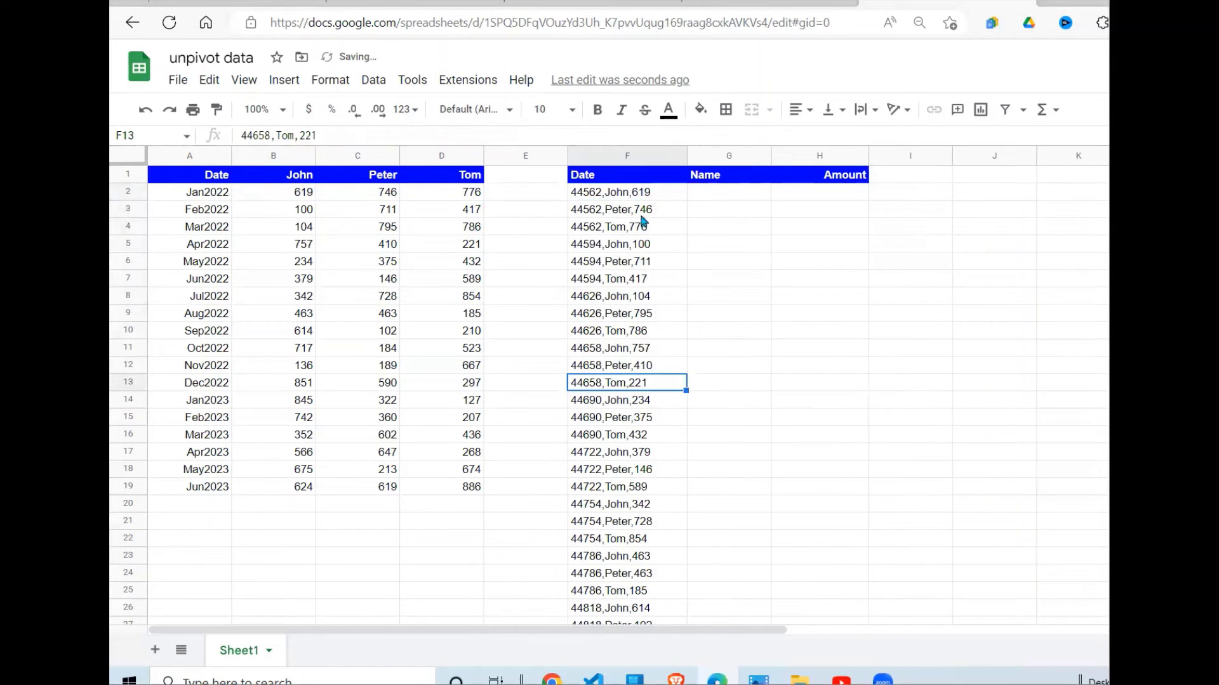
pyautogui.moveTo(622, 192); pyautogui.dragTo(696, 569)
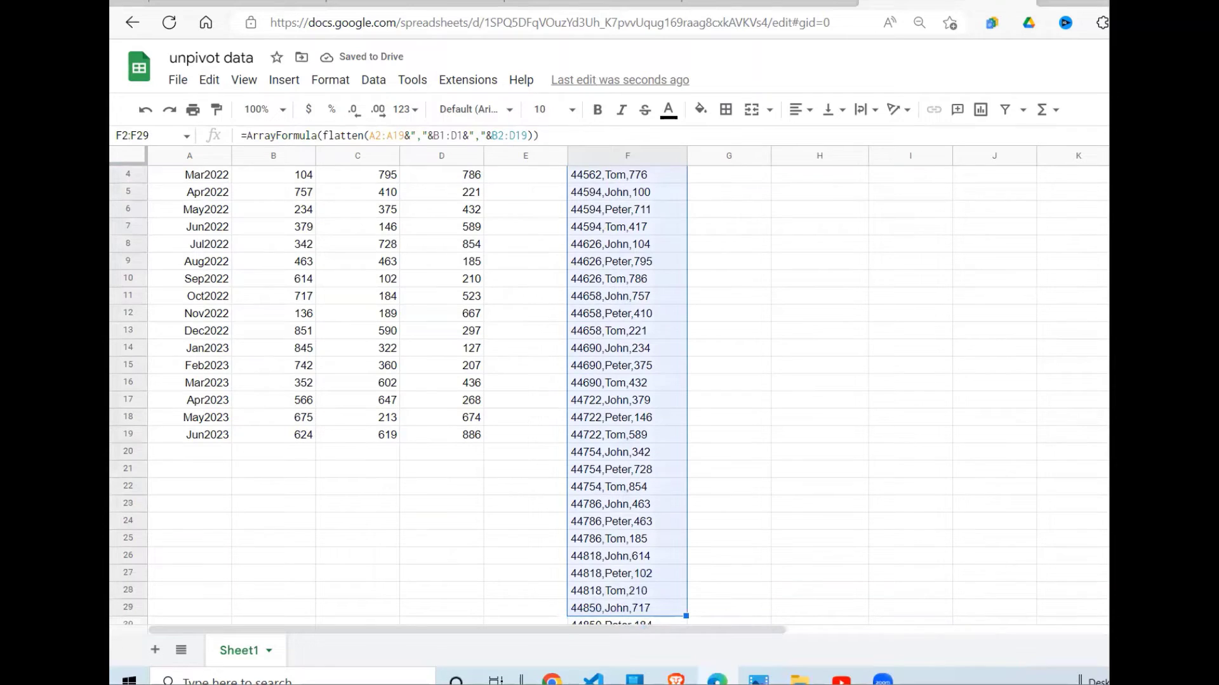
pyautogui.scroll(1, 686, 280)
pyautogui.click(682, 280)
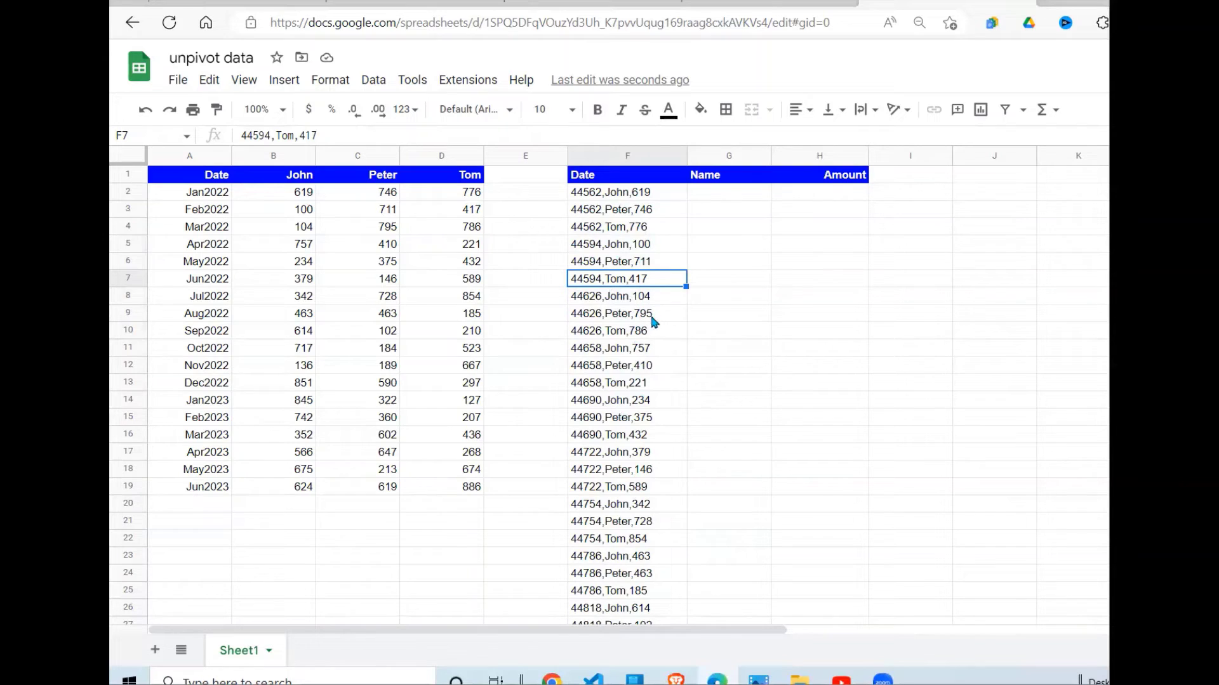
pyautogui.click(613, 199)
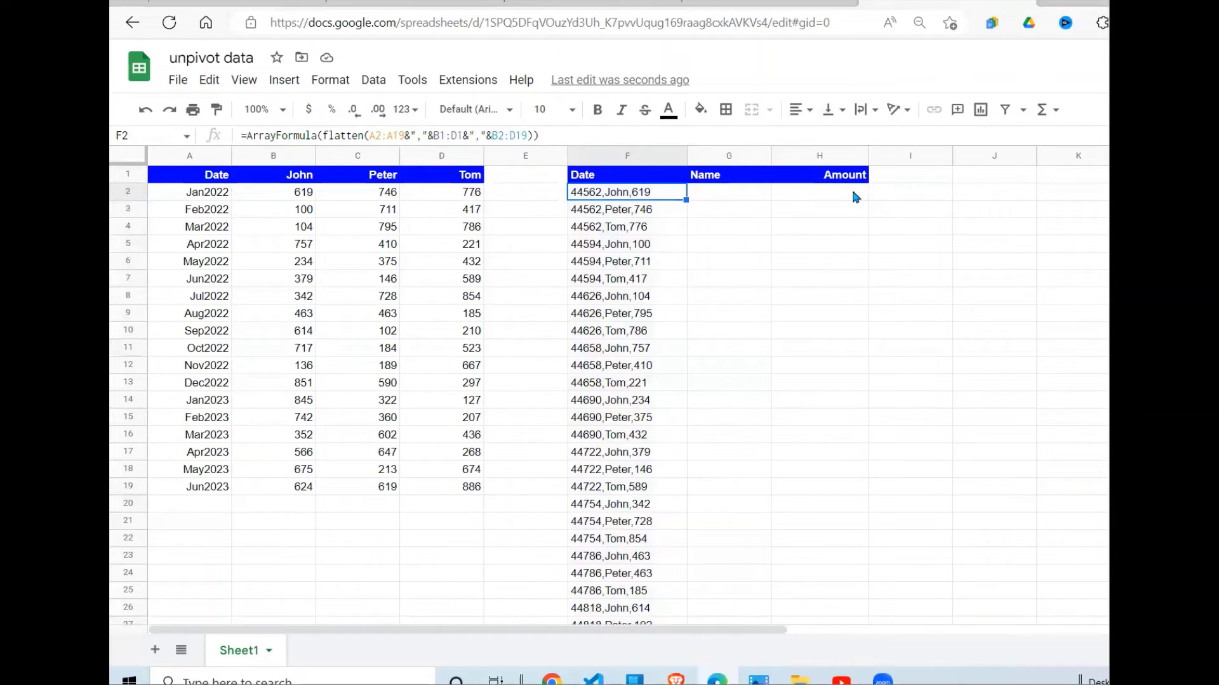
# Edit F2 to =ArrayFormula(split(flatten(A2:A19&","&B1:D1&","&B2:D19),",")).
pyautogui.click(325, 135)
pyautogui.write('spli')
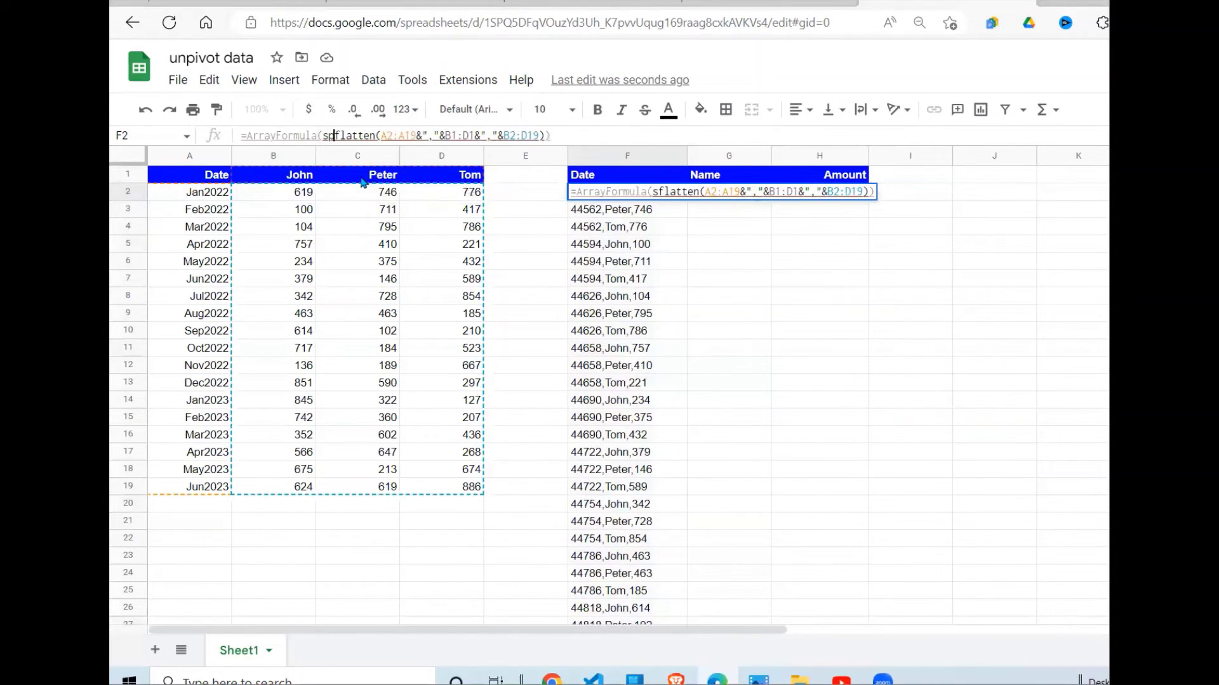
pyautogui.write('t')
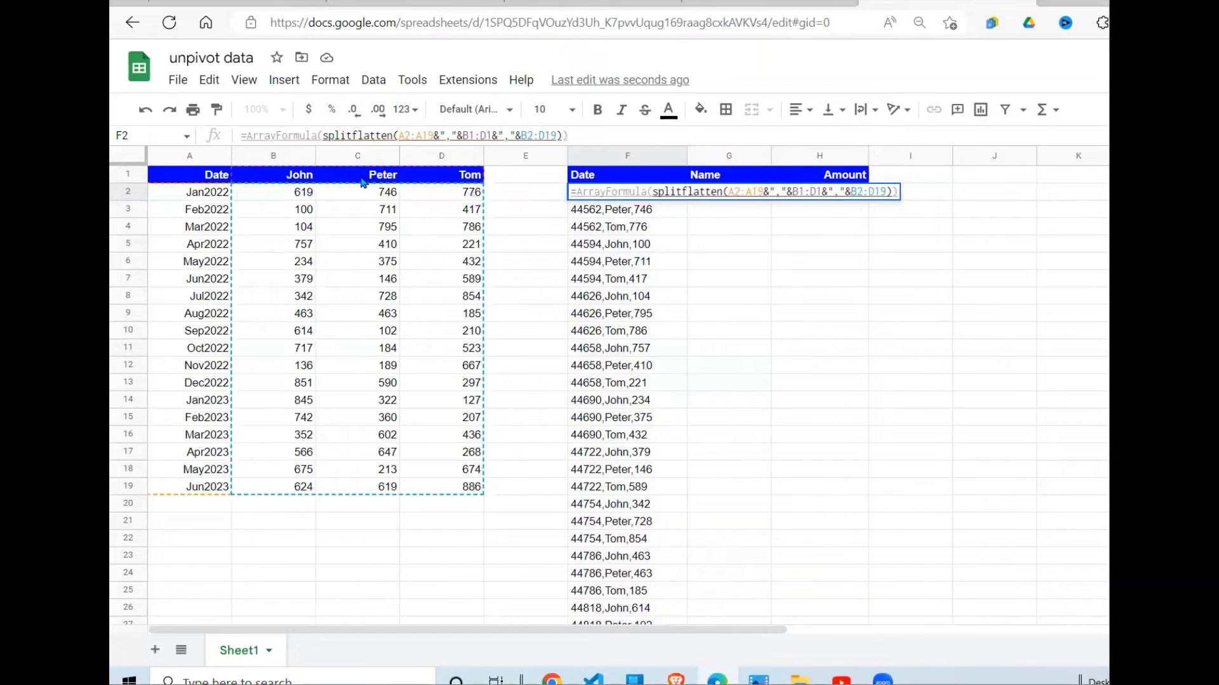
pyautogui.write('(')
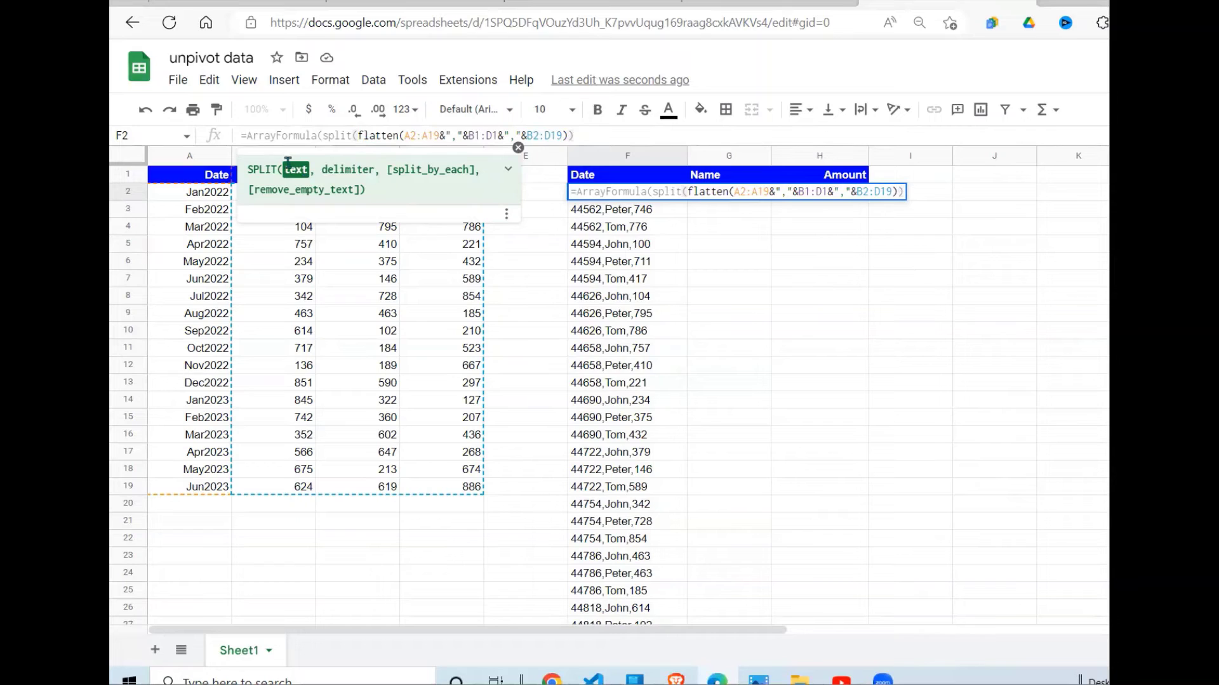
pyautogui.click(359, 135)
pyautogui.click(568, 136)
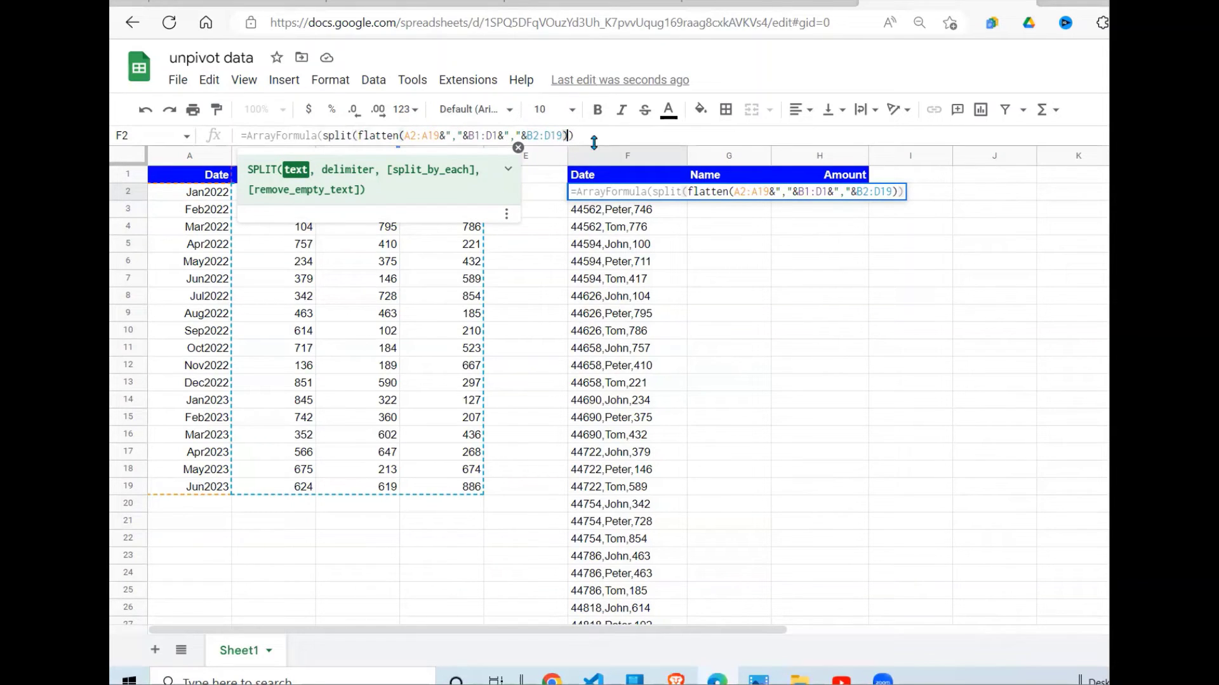
pyautogui.write(',')
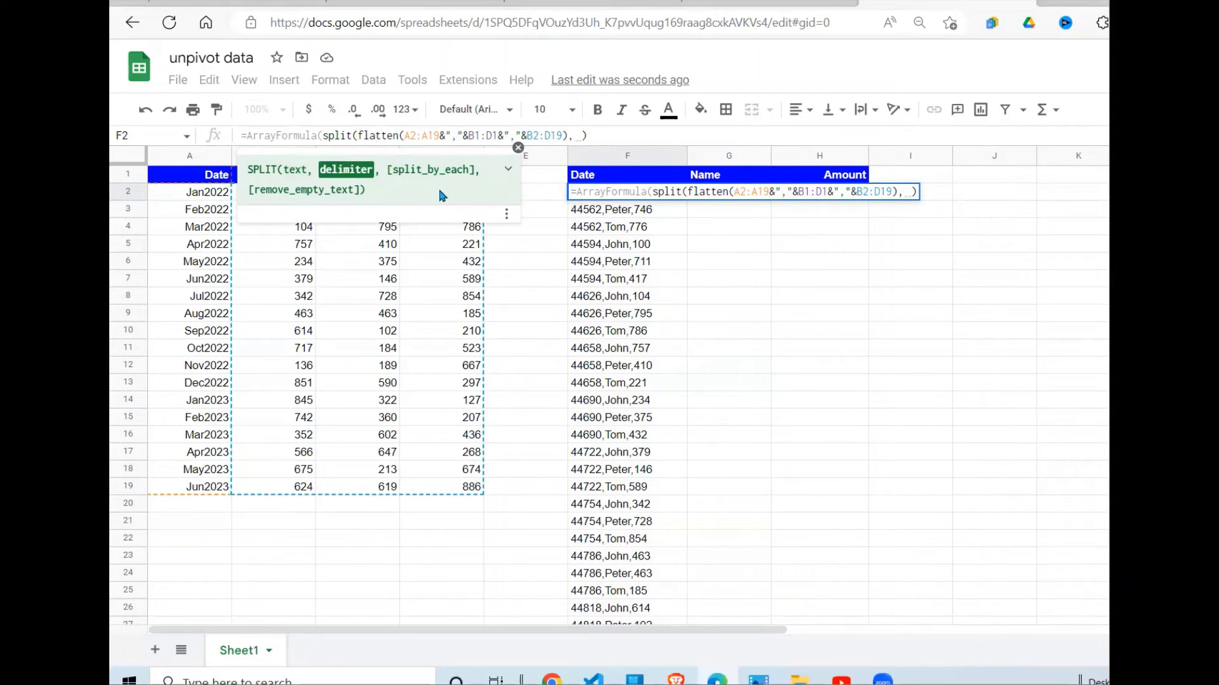
pyautogui.press('BackSpace')
pyautogui.write('"')
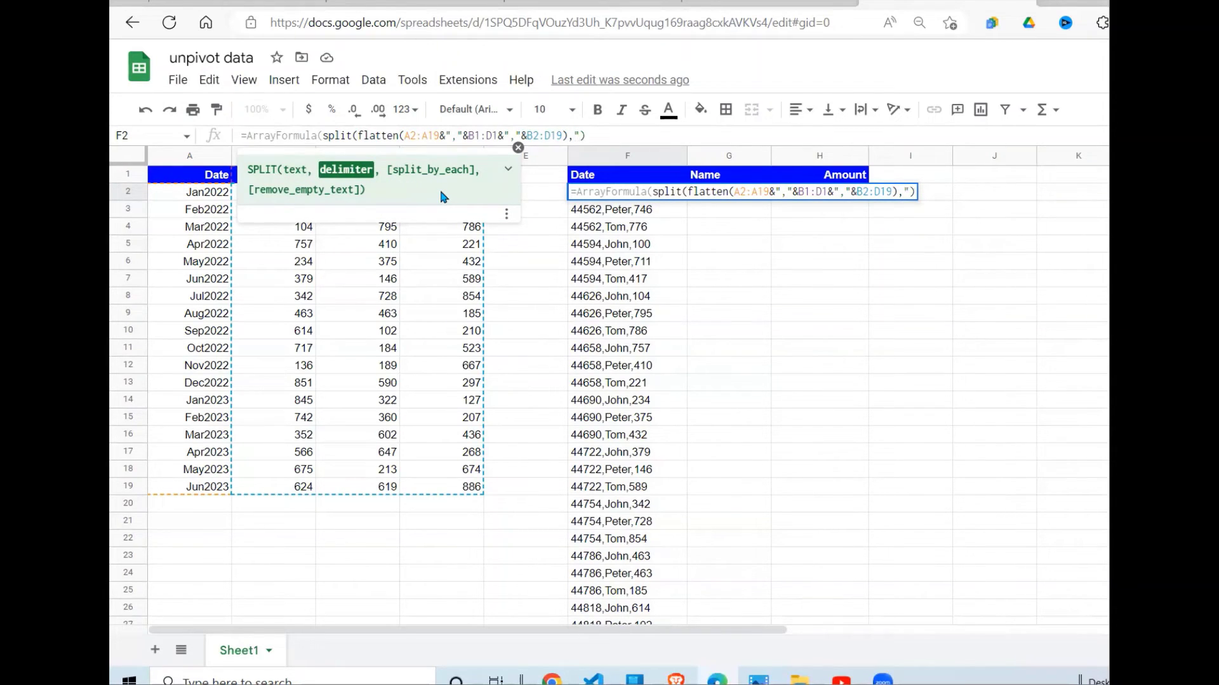
pyautogui.write(',')
pyautogui.write('")')
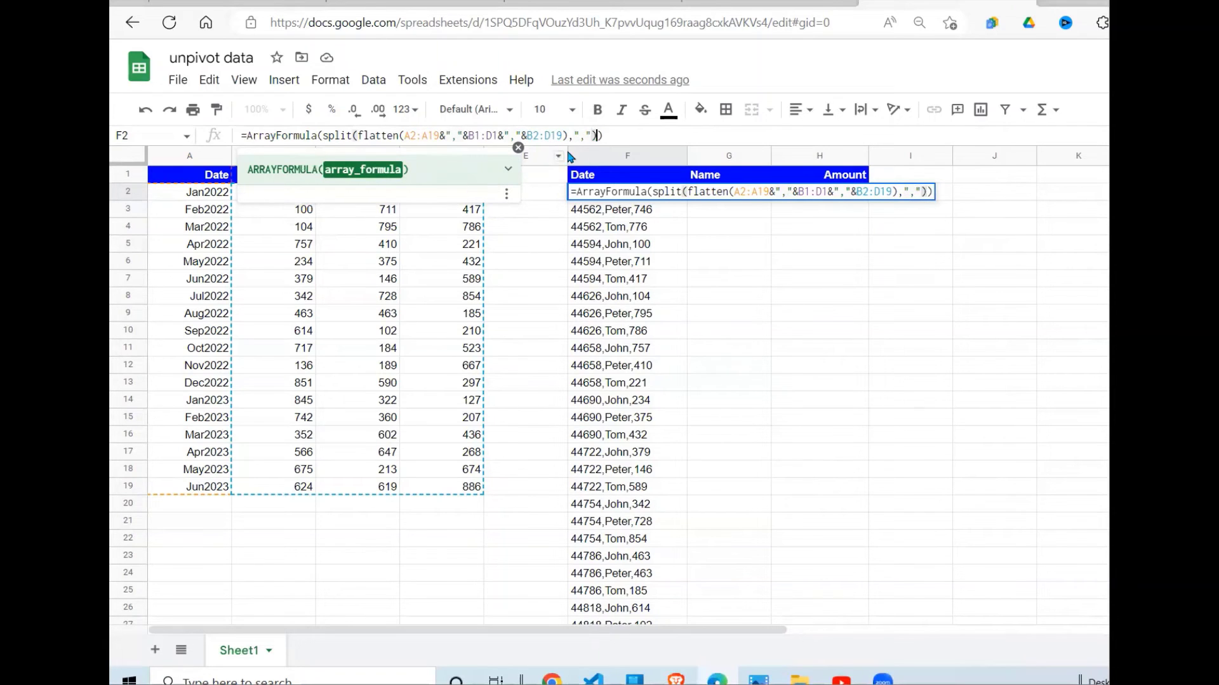
pyautogui.click(608, 136)
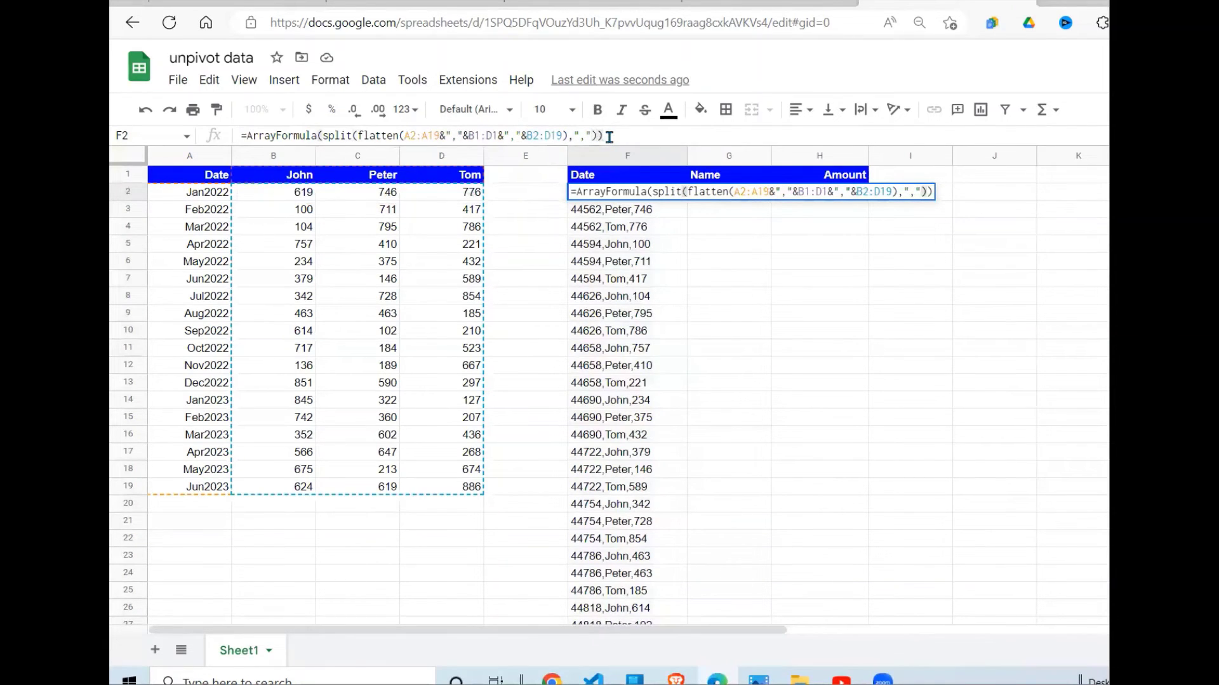
pyautogui.press('Return')
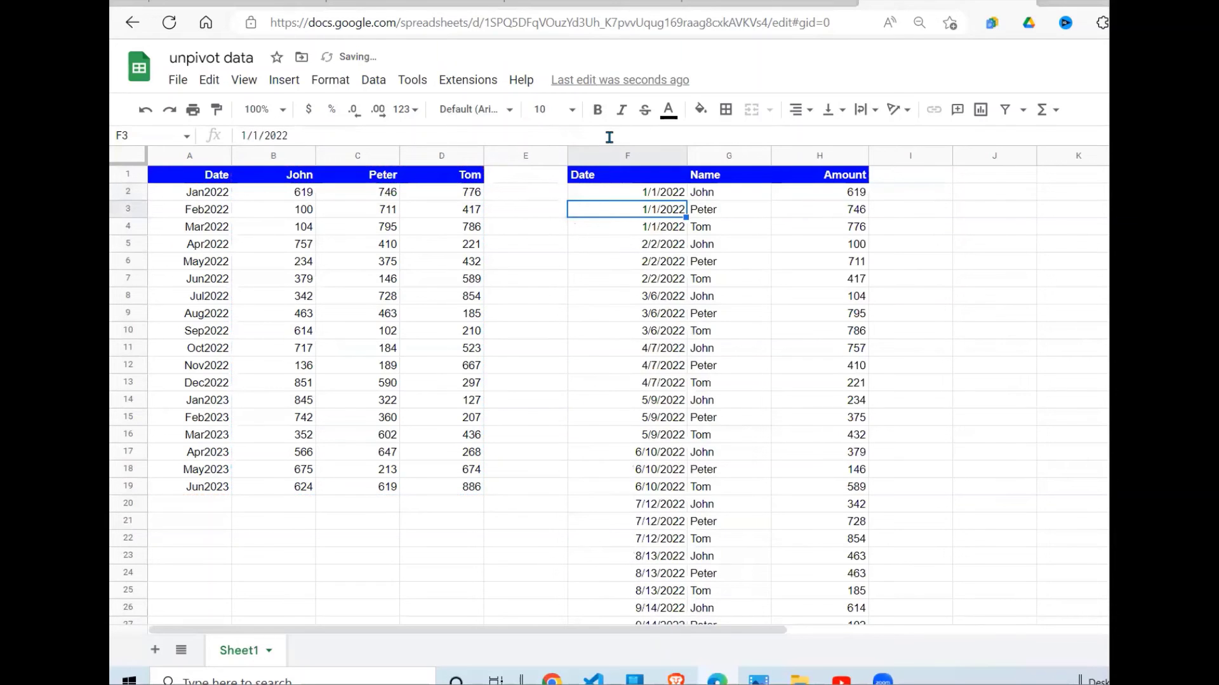
pyautogui.click(763, 396)
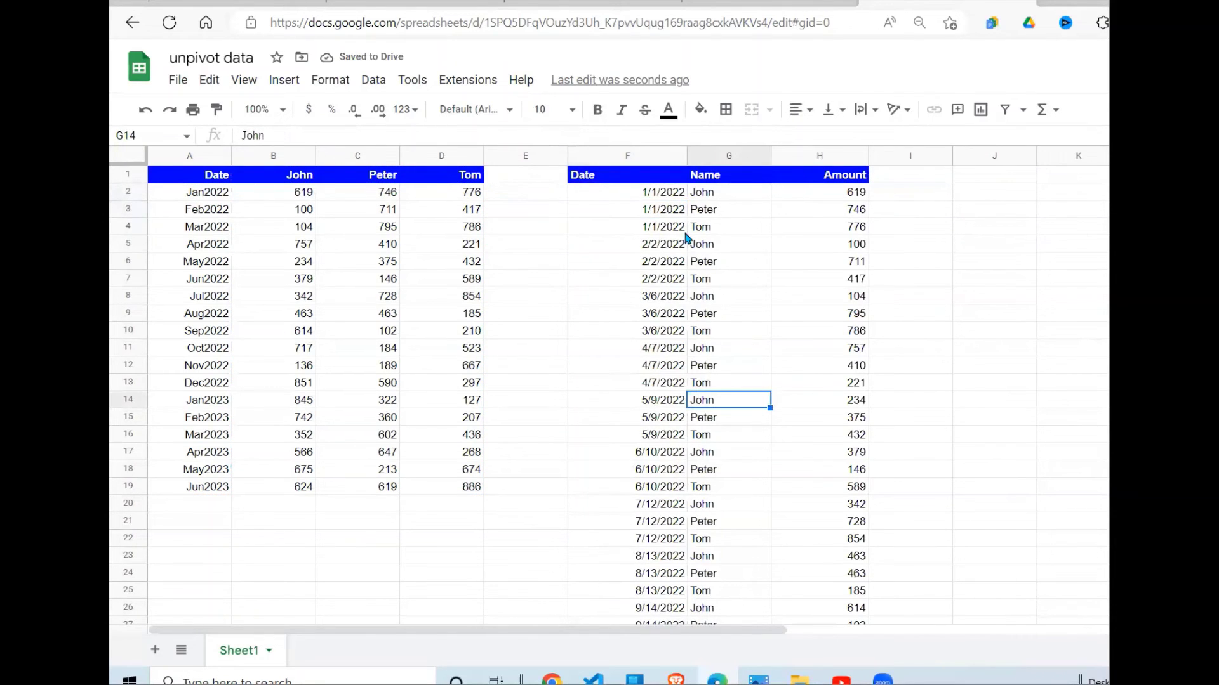
pyautogui.moveTo(658, 200); pyautogui.dragTo(833, 563)
pyautogui.click(708, 503)
pyautogui.click(662, 194)
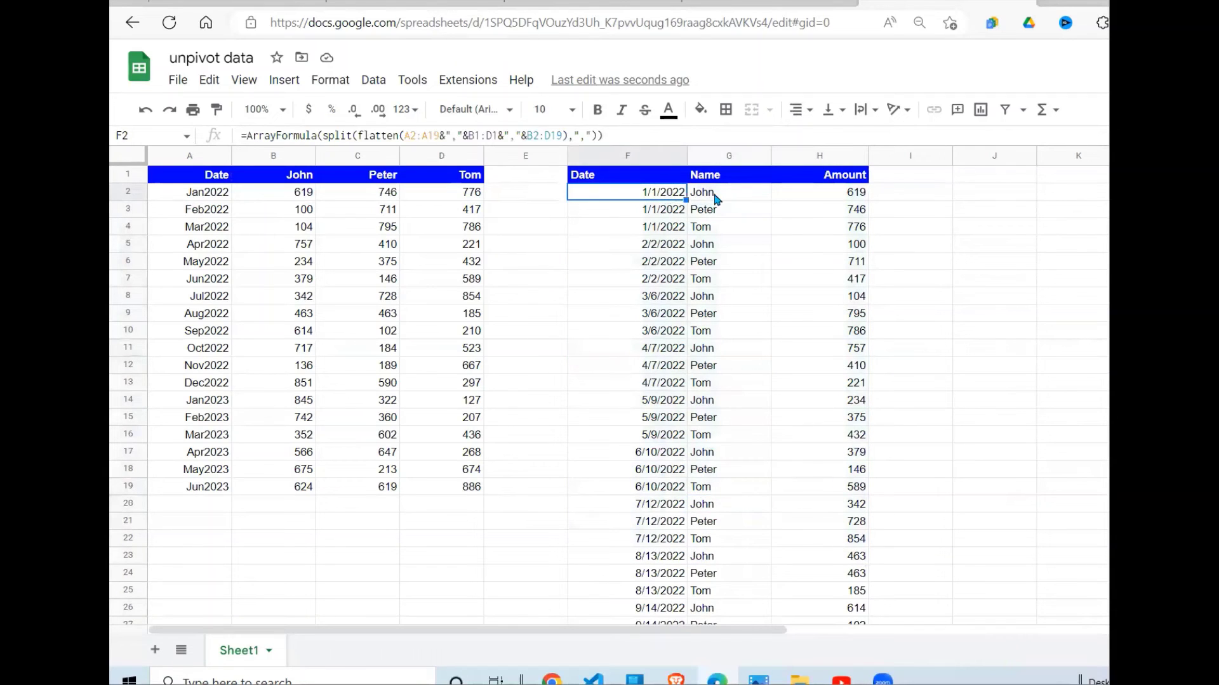
pyautogui.click(727, 196)
pyautogui.click(836, 208)
pyautogui.click(801, 297)
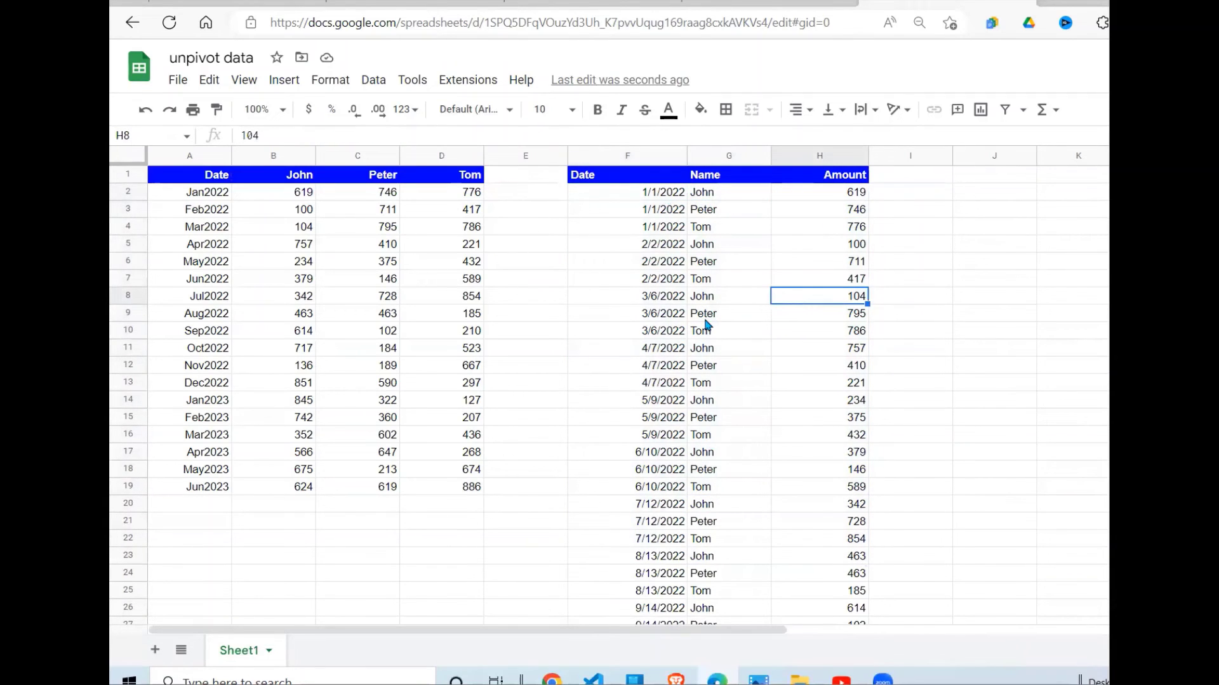
pyautogui.moveTo(299, 195); pyautogui.dragTo(471, 490)
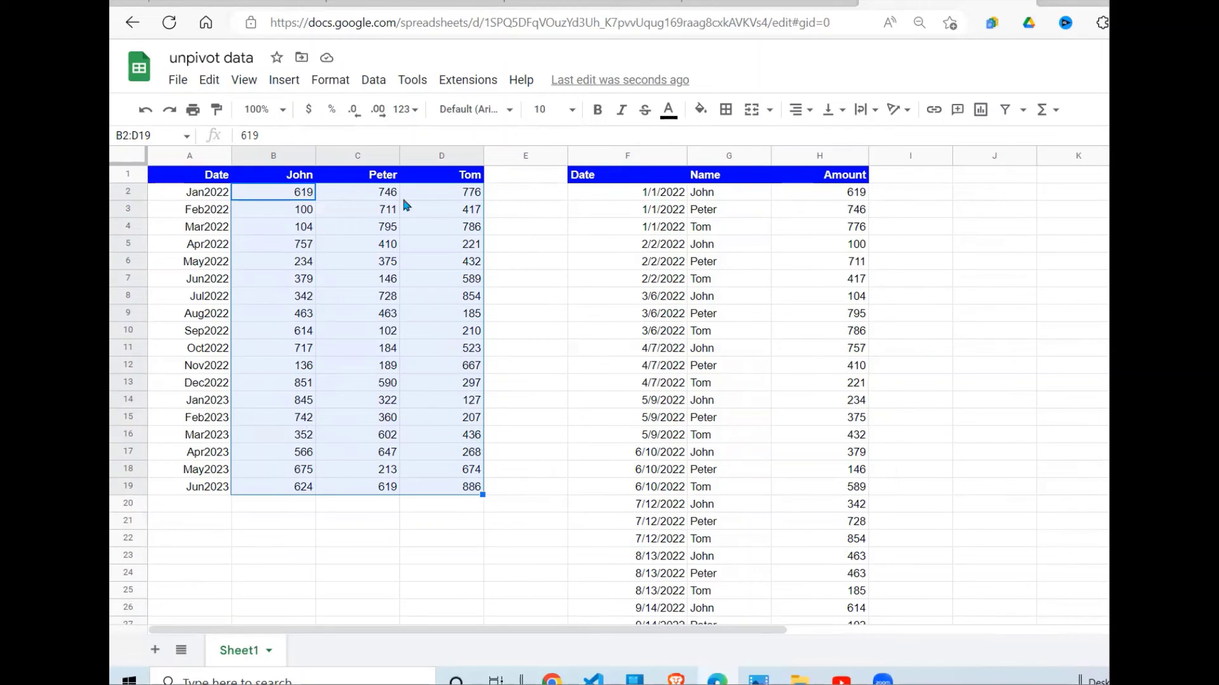
pyautogui.moveTo(671, 193); pyautogui.dragTo(678, 410)
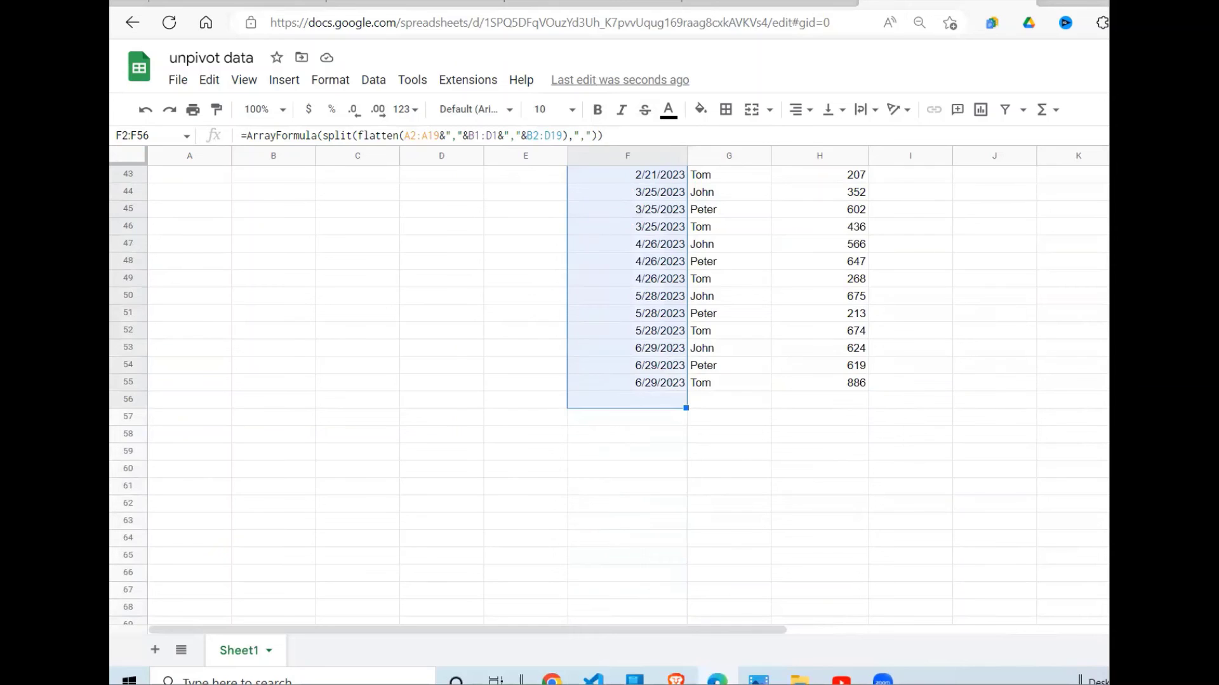
pyautogui.scroll(10, 733, 355)
pyautogui.click(708, 368)
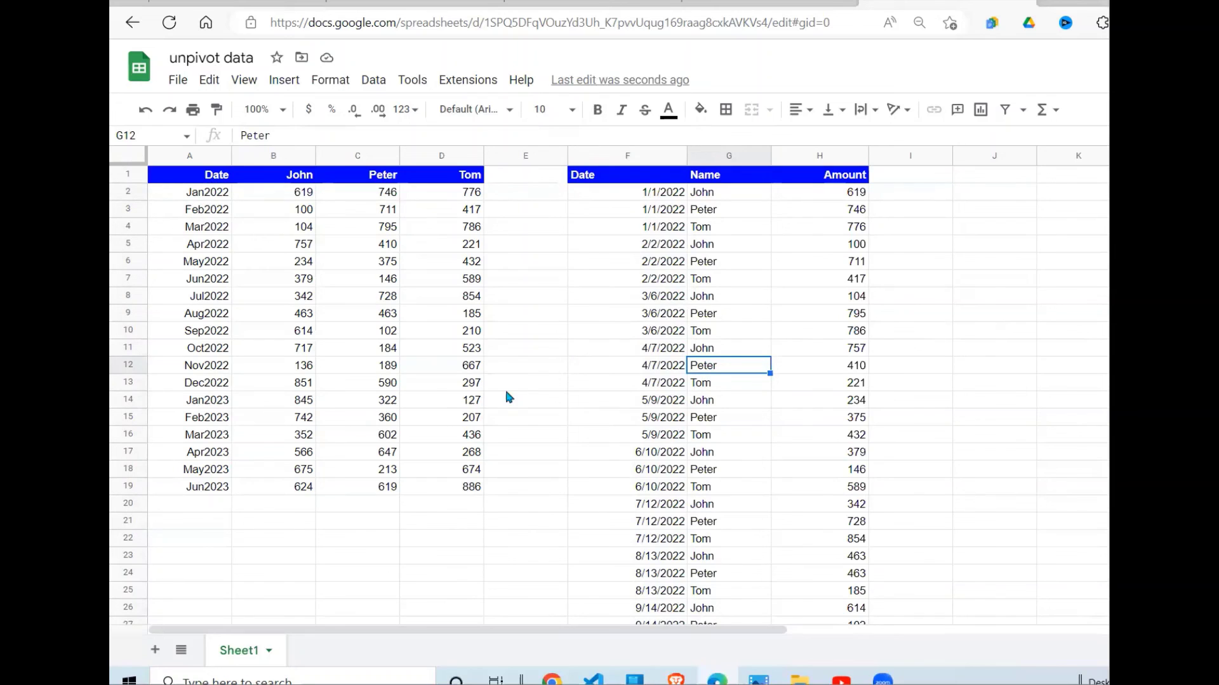
pyautogui.moveTo(638, 179); pyautogui.dragTo(825, 550)
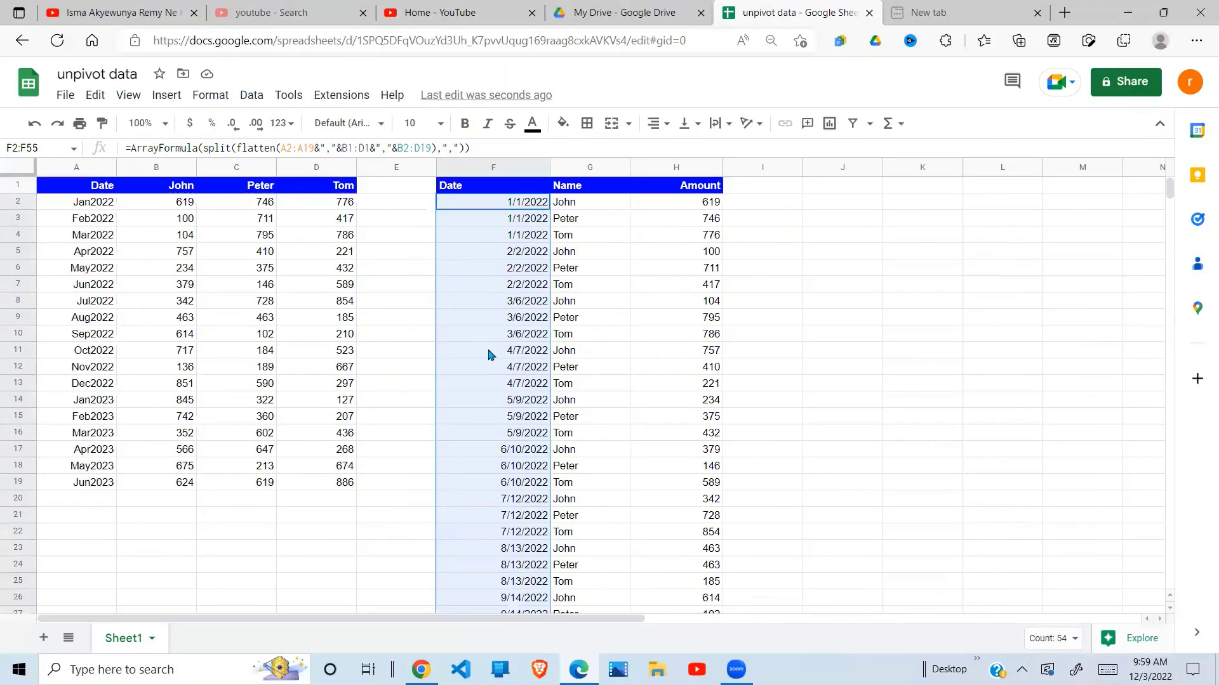
pyautogui.click(624, 348)
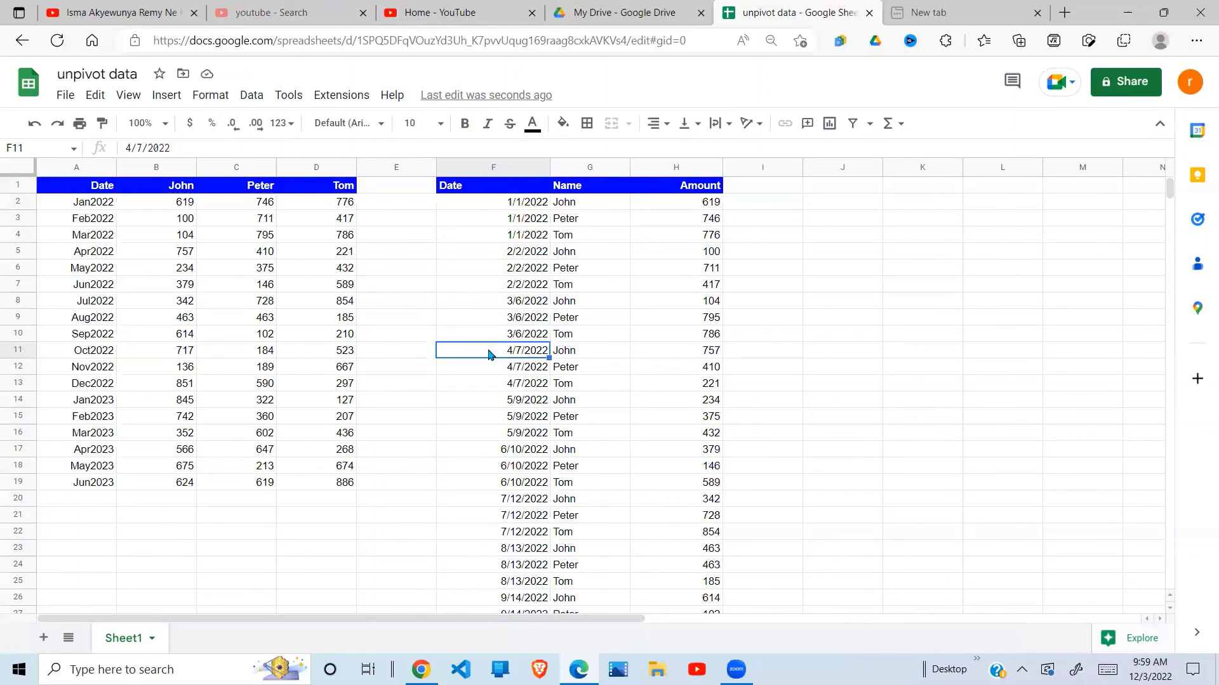